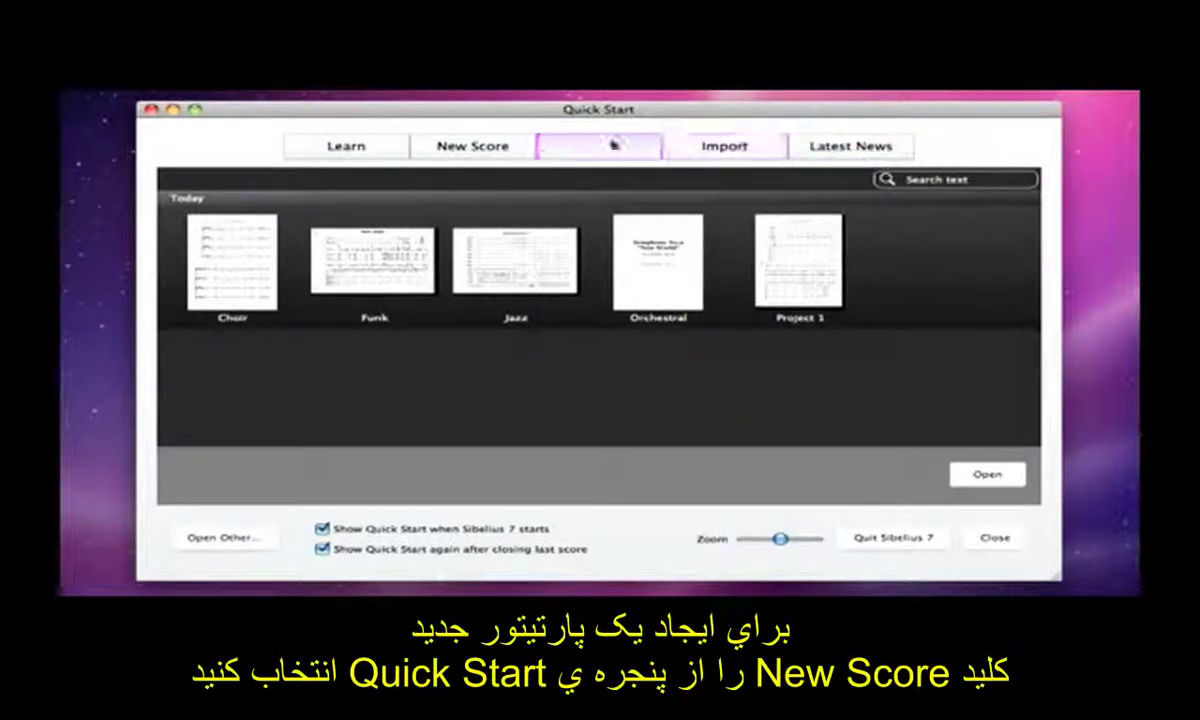
Start a new score and choose the Piano template under Solo Instruments
click(476, 148)
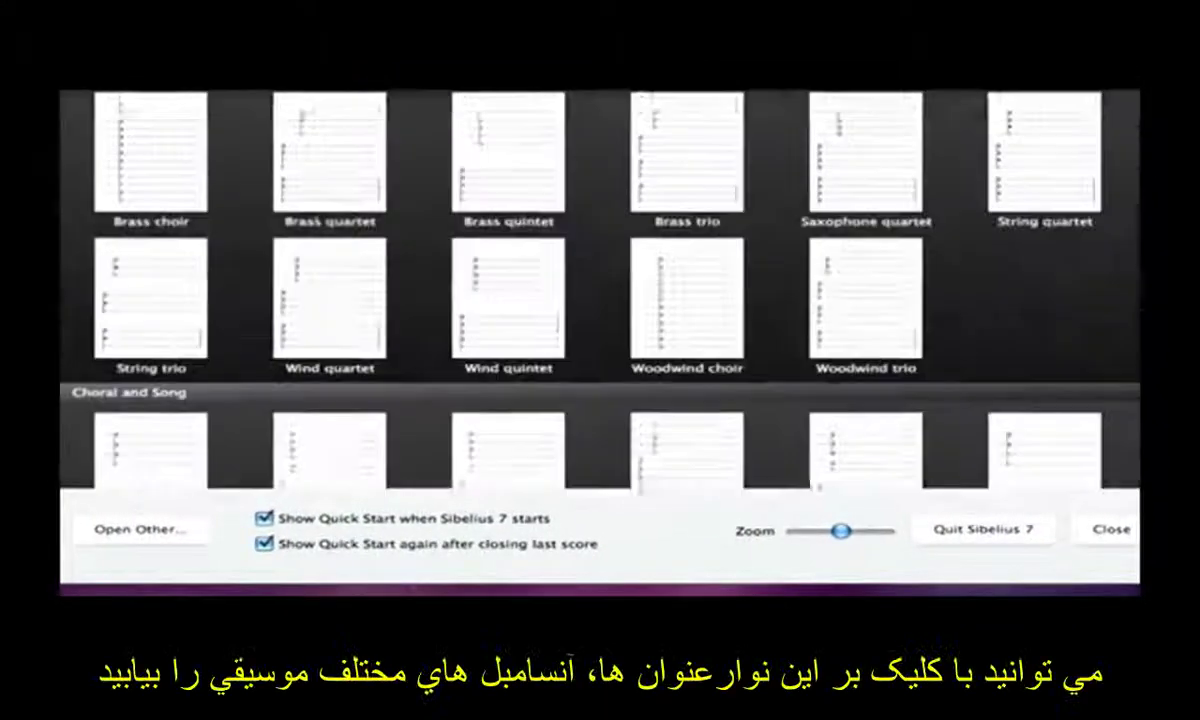
scroll(970, 178, down, 15)
scroll(970, 178, down, 4)
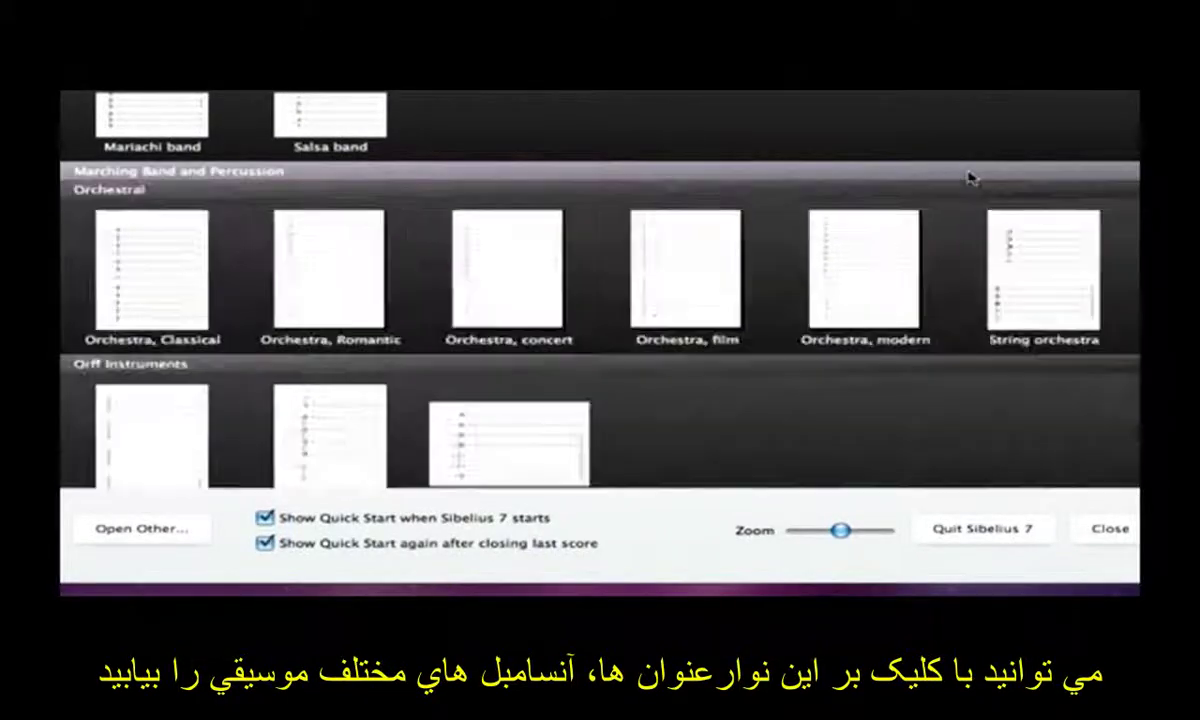
scroll(965, 190, down, 6)
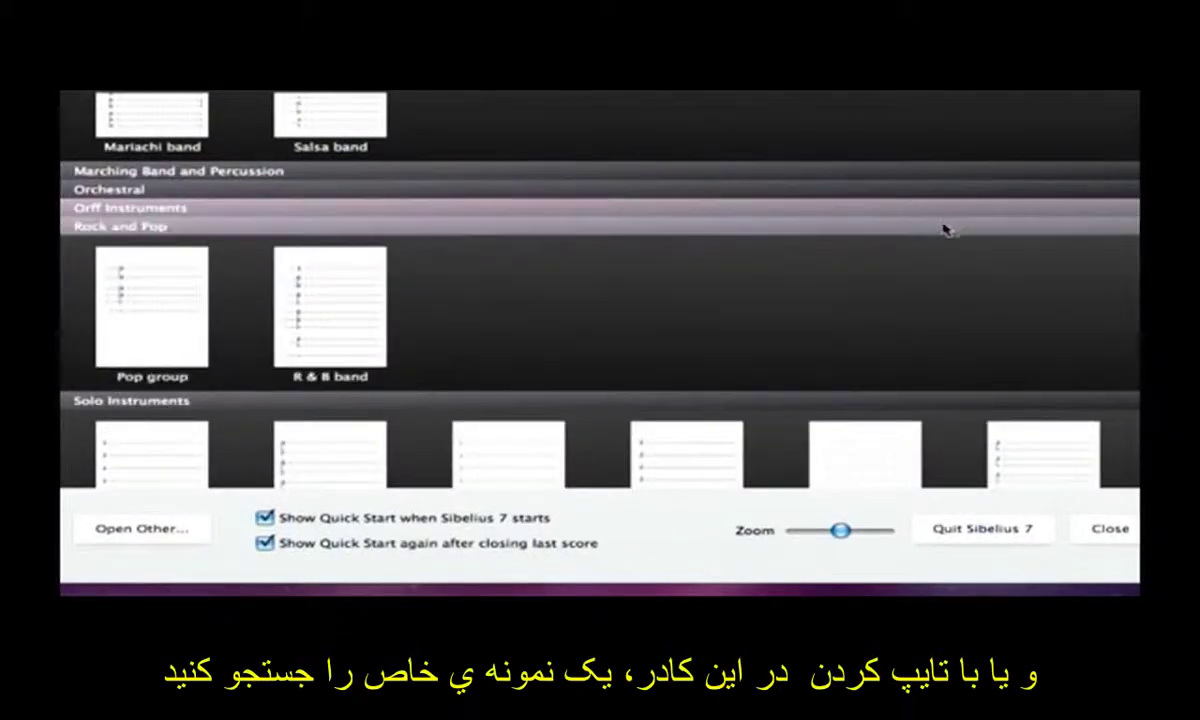
scroll(945, 225, down, 3)
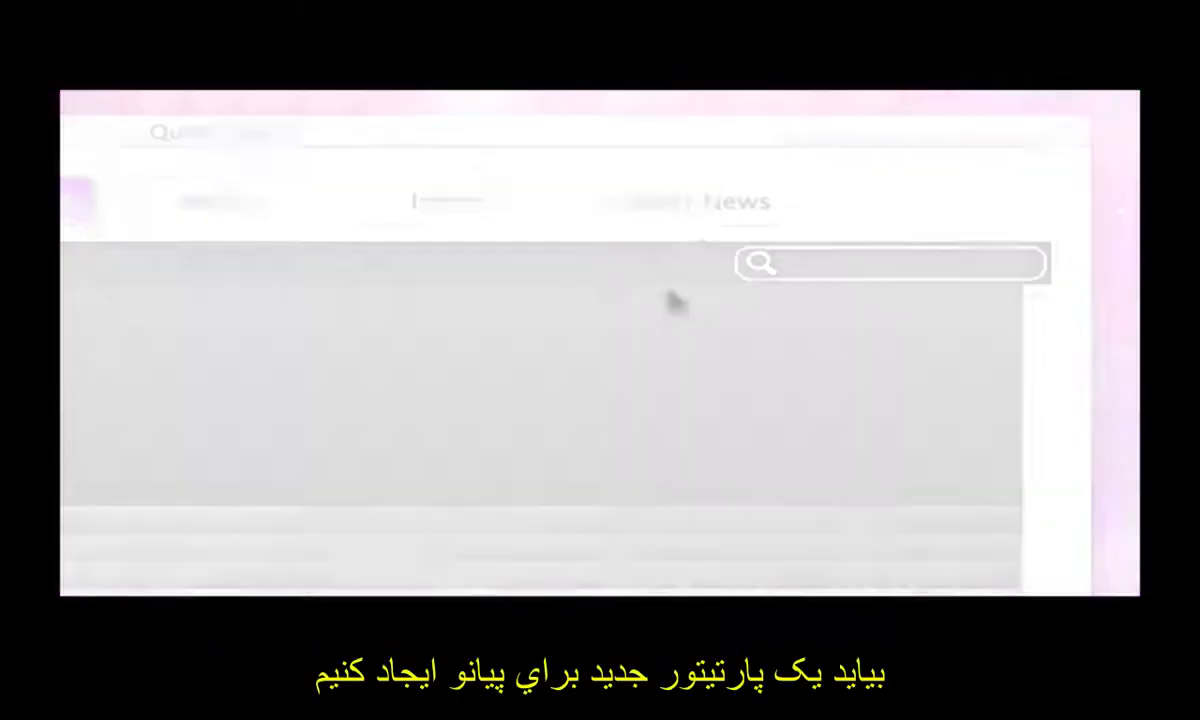
click(938, 430)
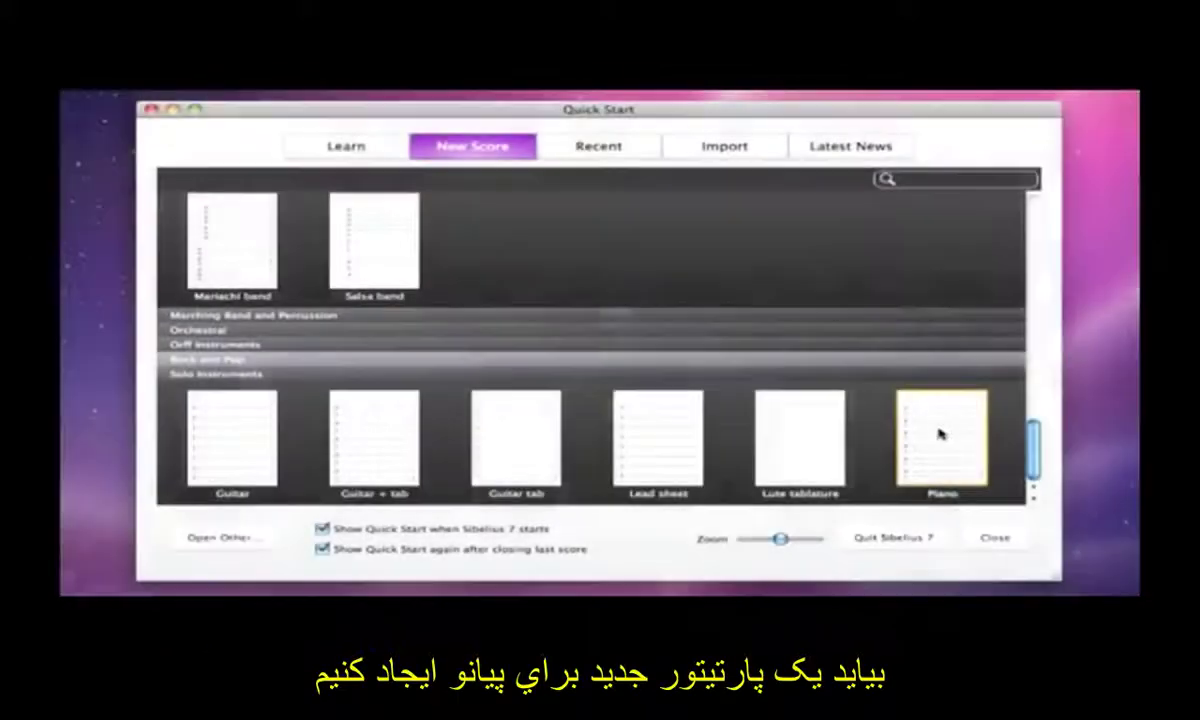
double_click(940, 432)
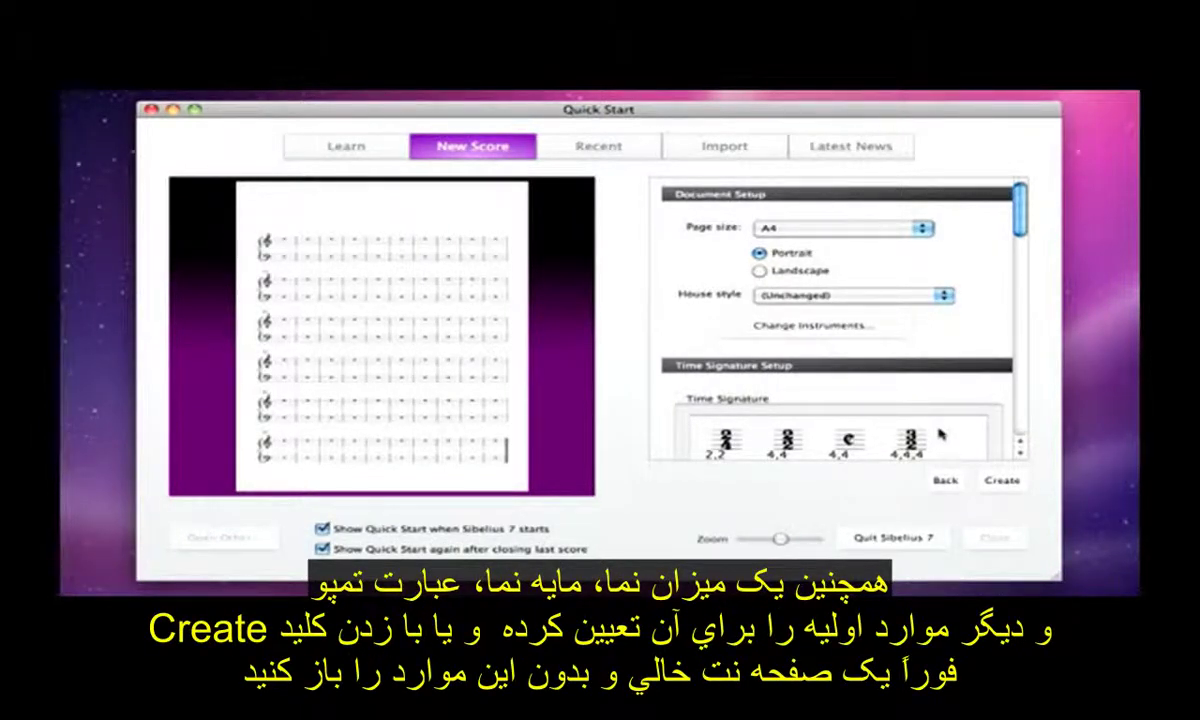
Create the piano score with the A4 portrait page and unchanged house style
click(996, 481)
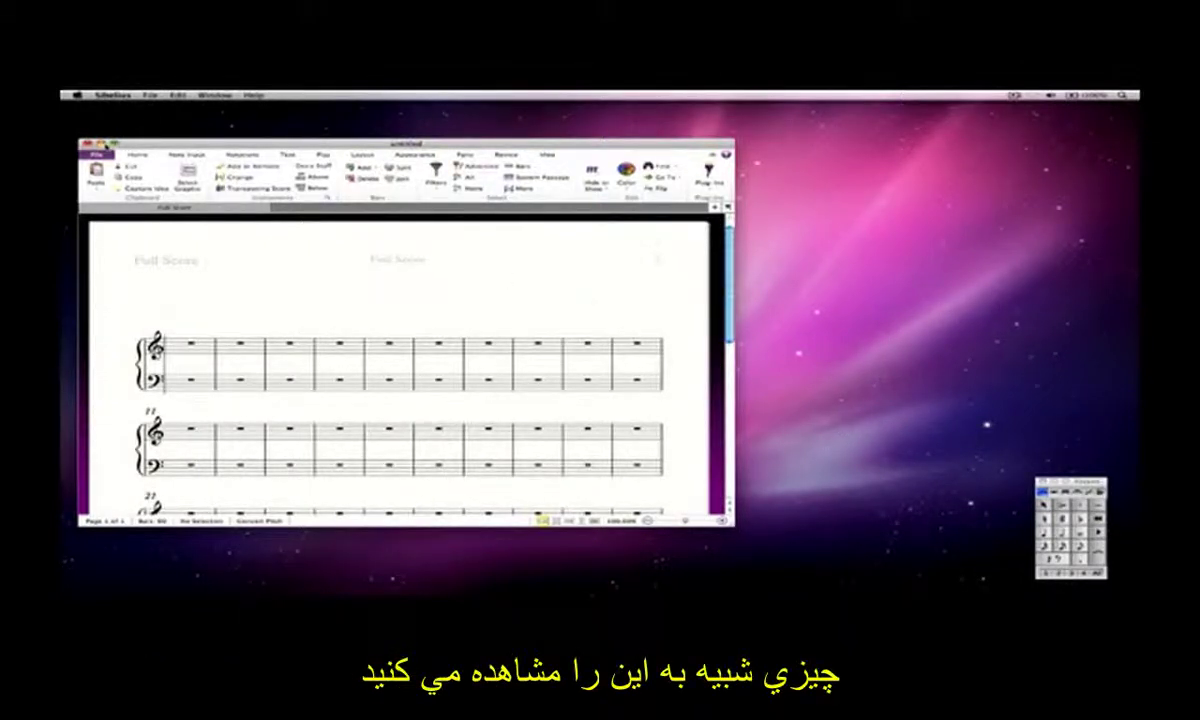
Maximise the score window, then pan, scroll and zoom the score to about 171%
click(98, 143)
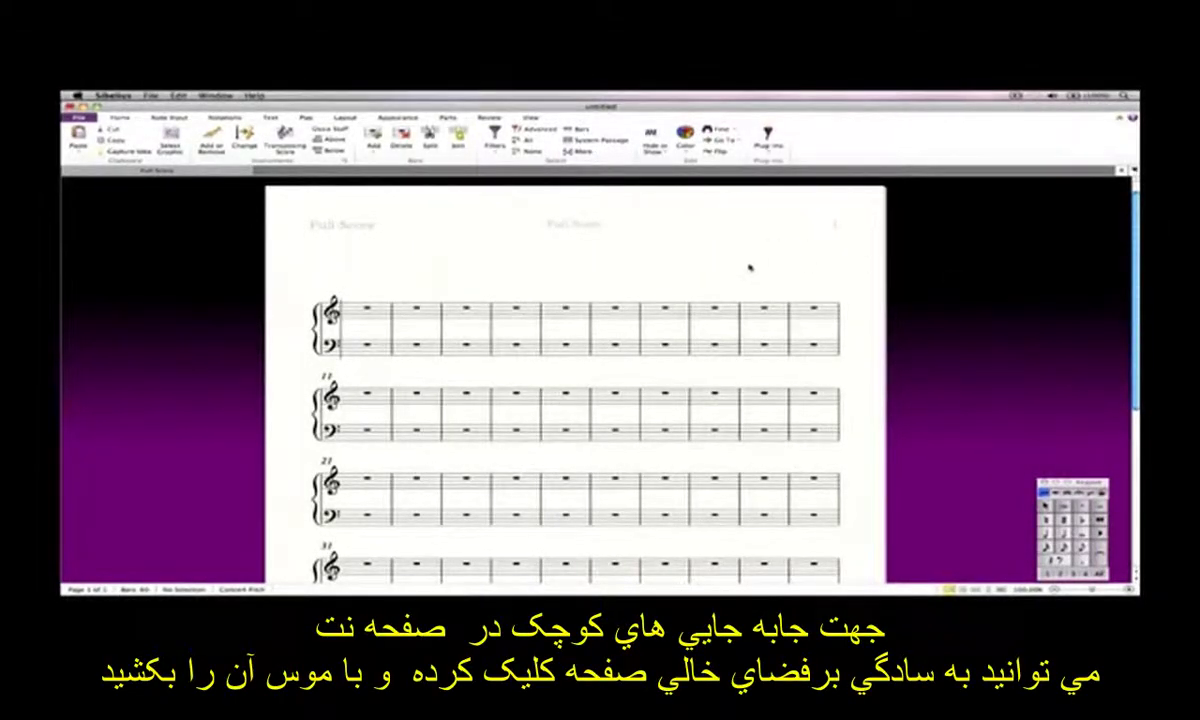
mouse_move(748, 263)
mouse_down()
mouse_move(643, 260)
mouse_move(729, 262)
mouse_up()
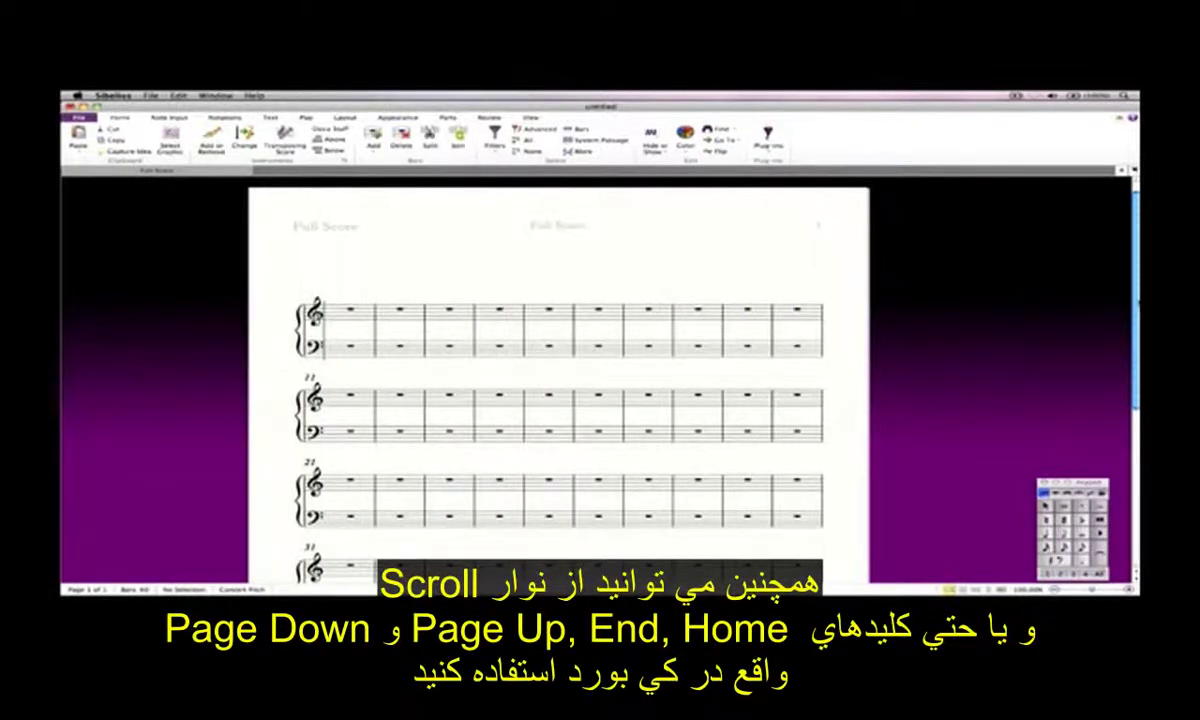
scroll(560, 380, down, 3)
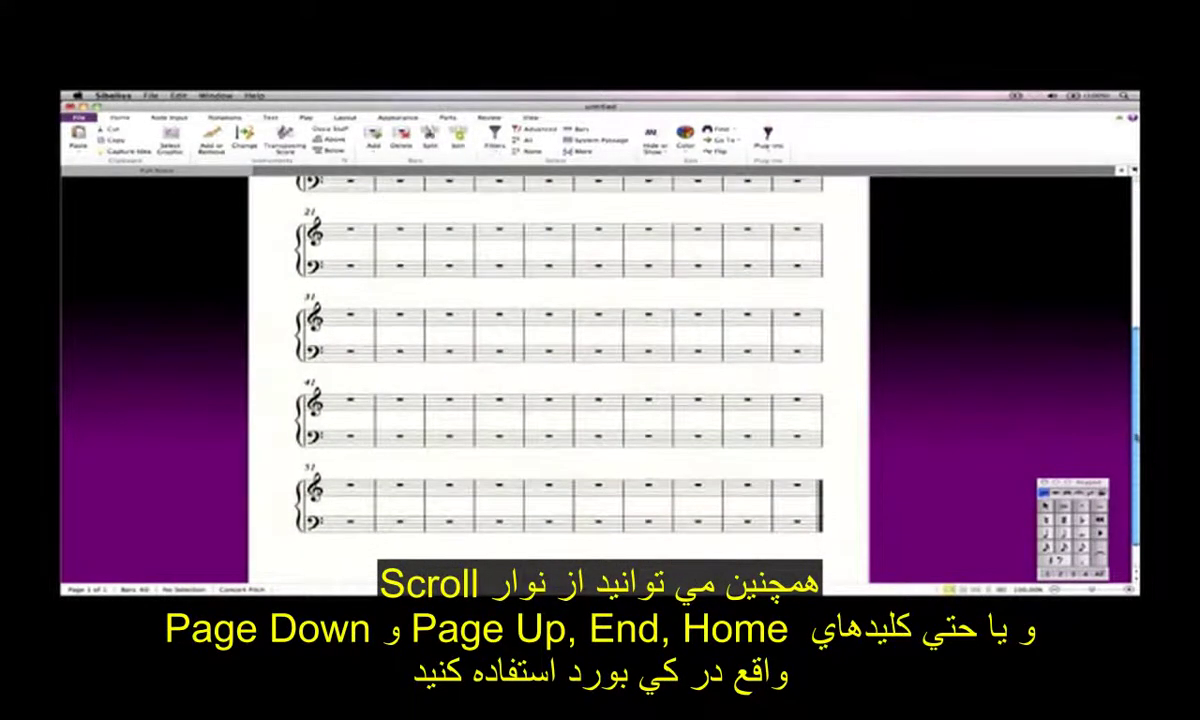
drag(1135, 362, 1133, 285)
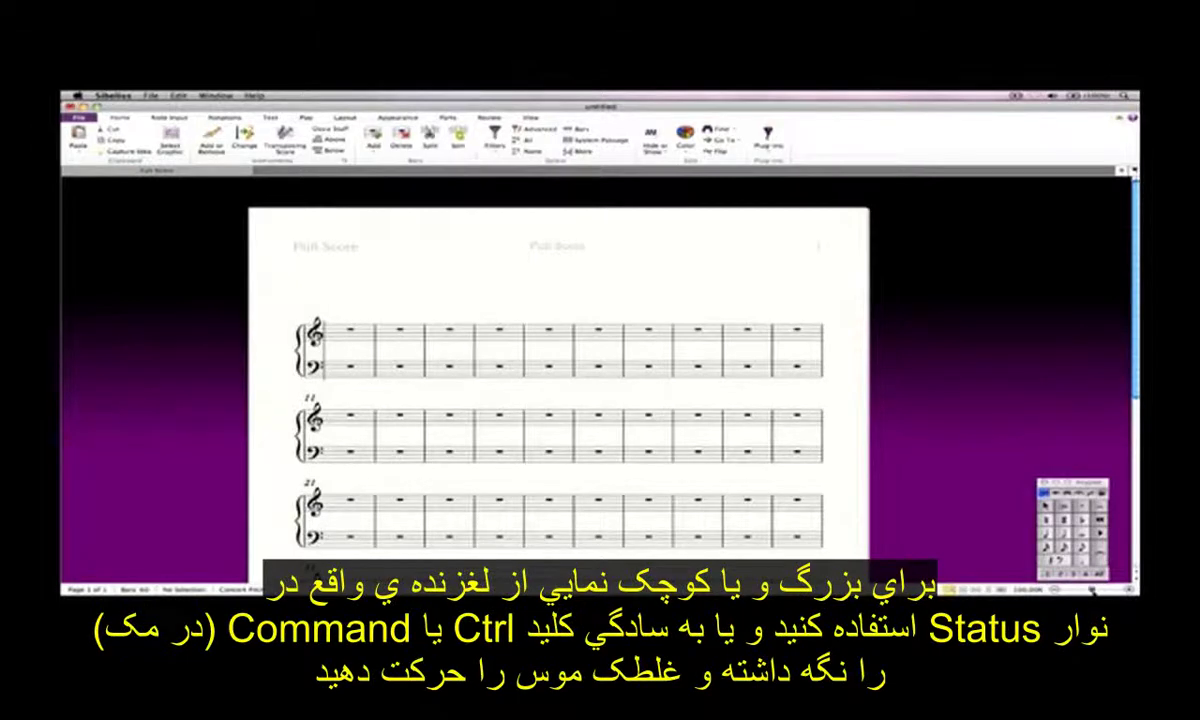
drag(1093, 590, 1105, 590)
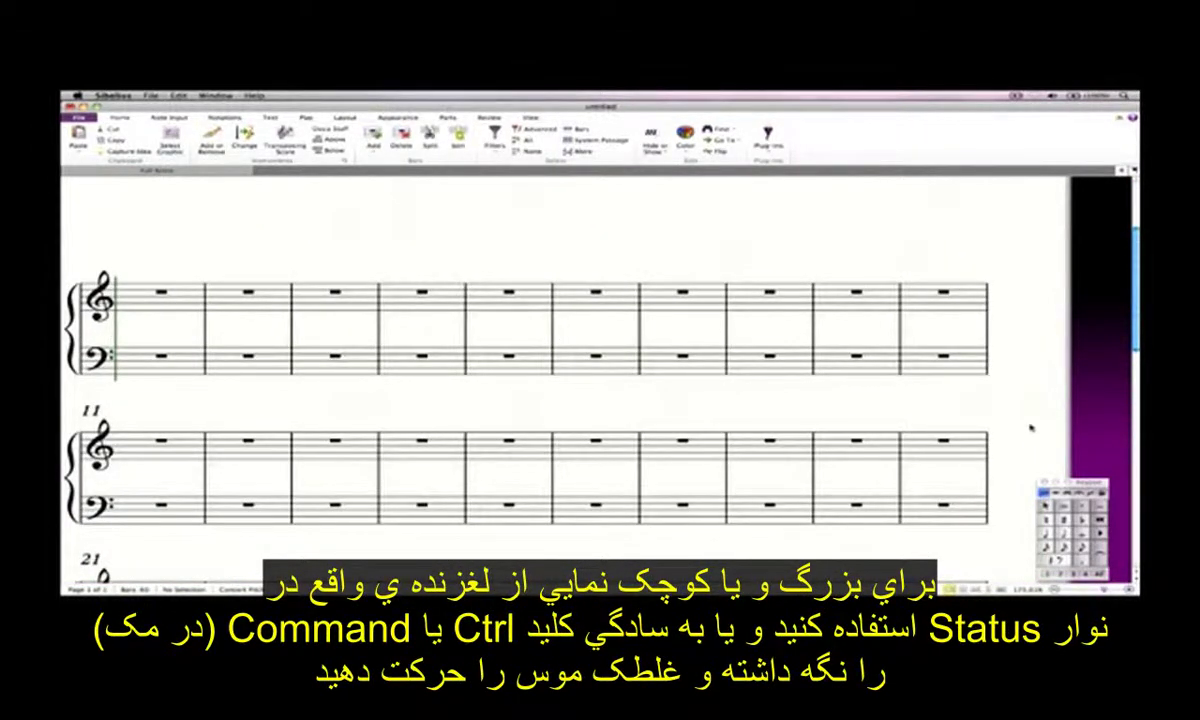
ctrl+scroll(1030, 428, down, 4)
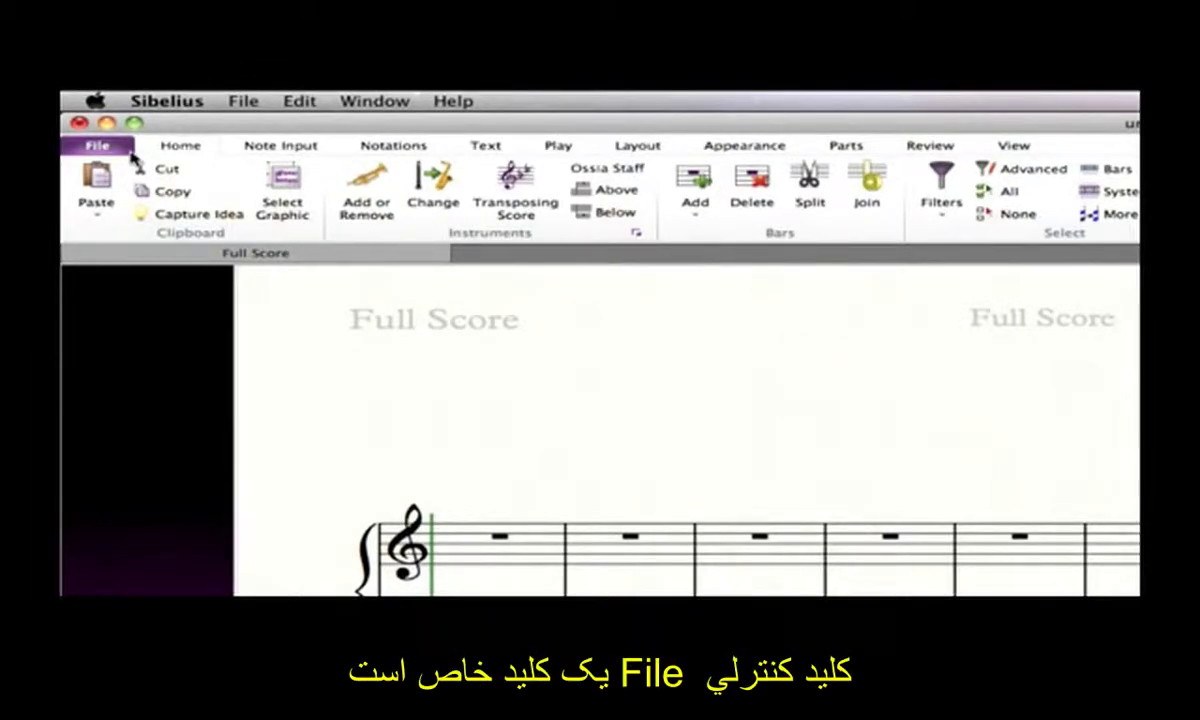
click(100, 146)
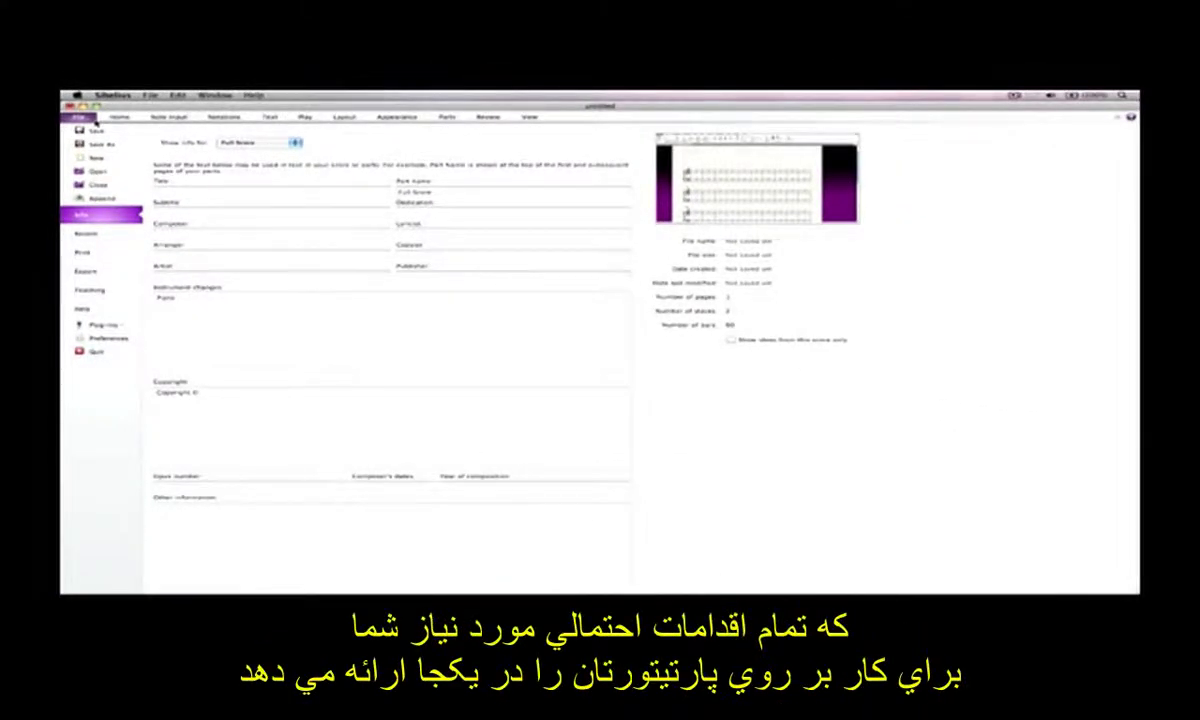
click(92, 233)
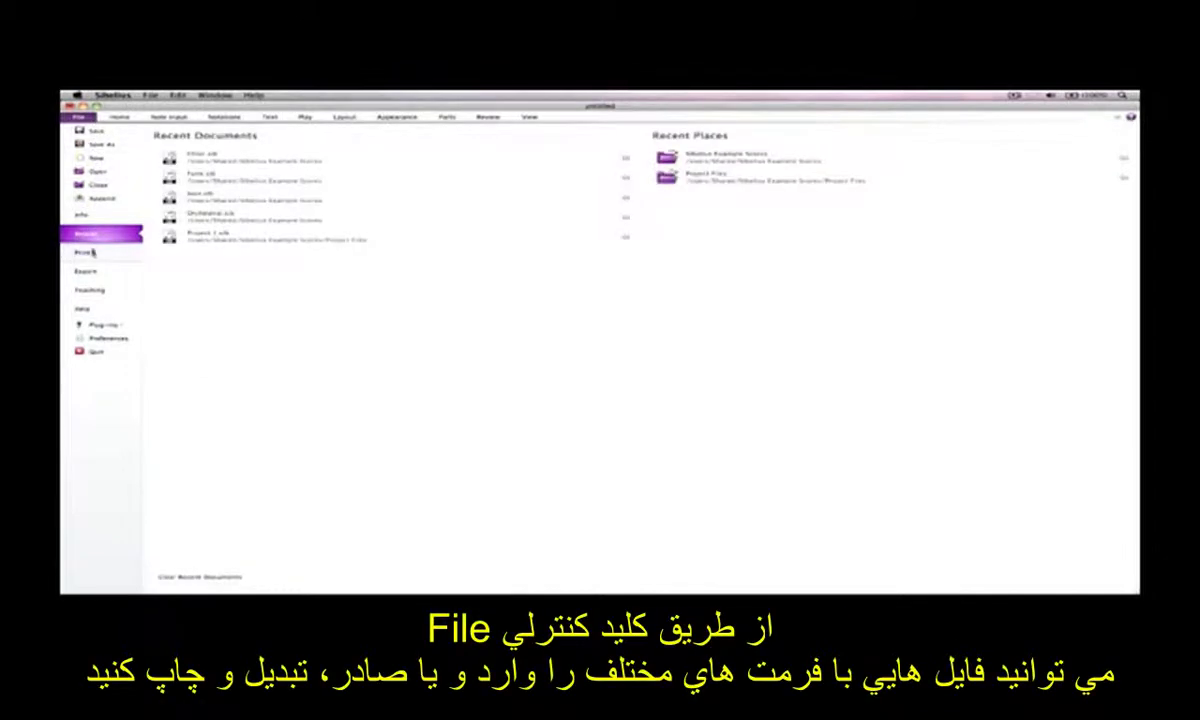
click(92, 254)
click(88, 269)
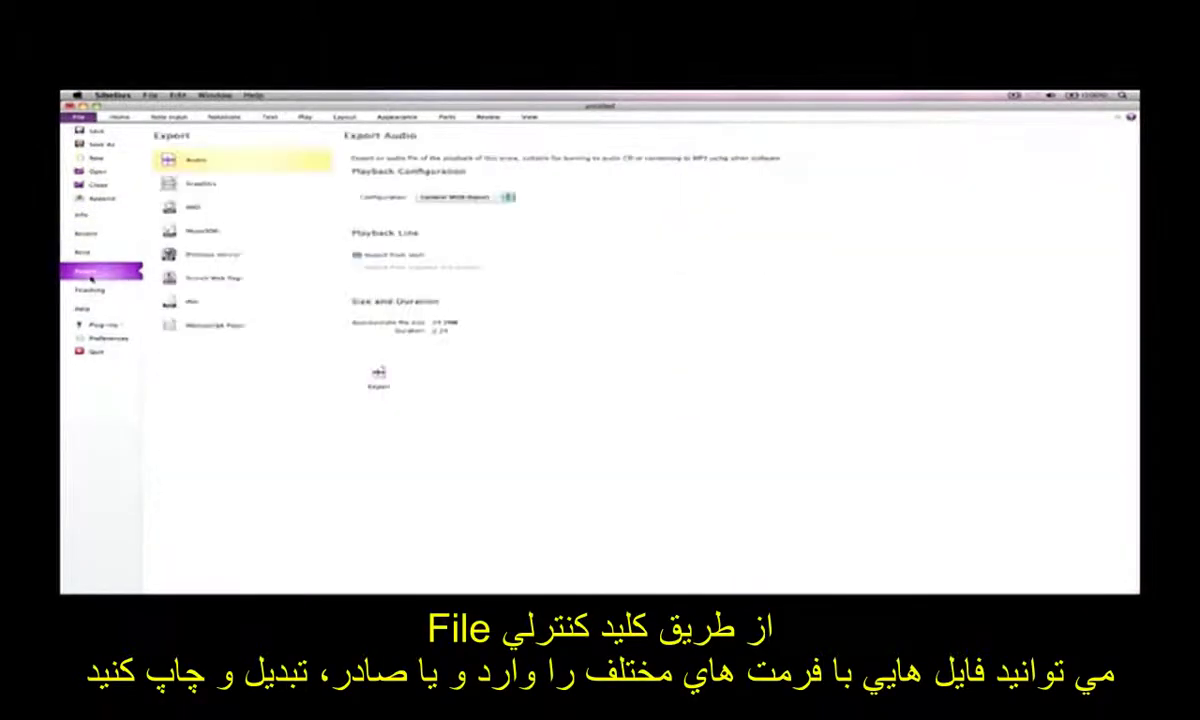
click(90, 289)
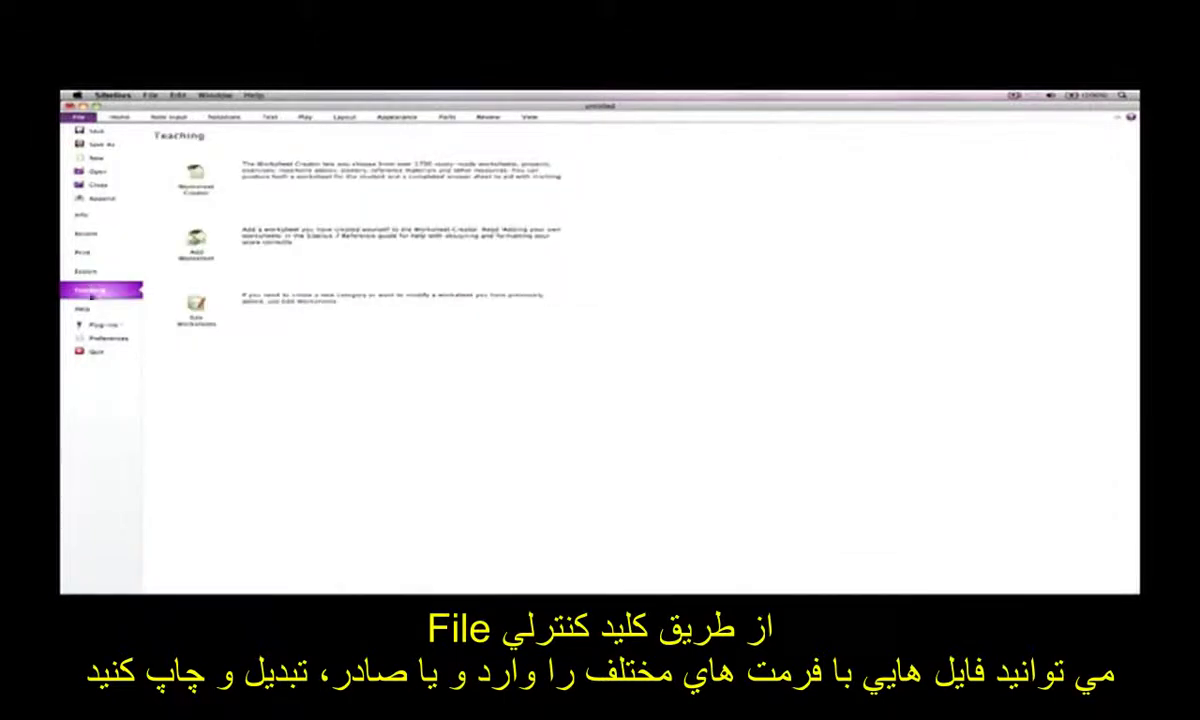
click(91, 309)
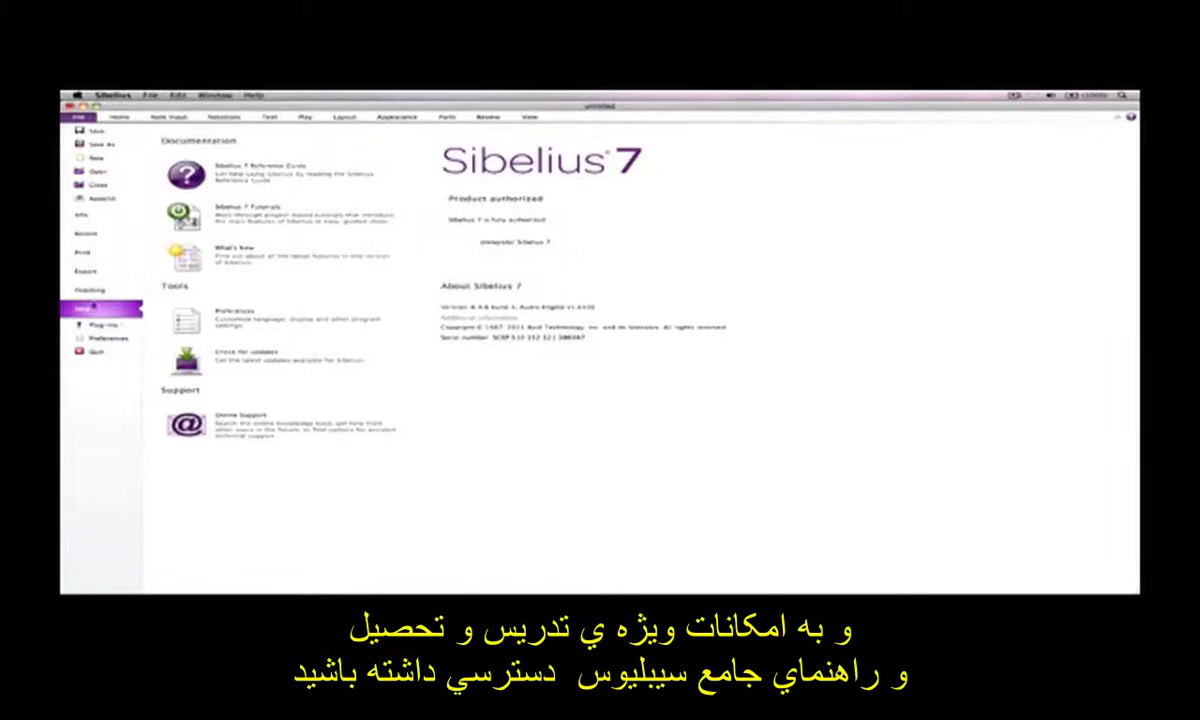
click(119, 117)
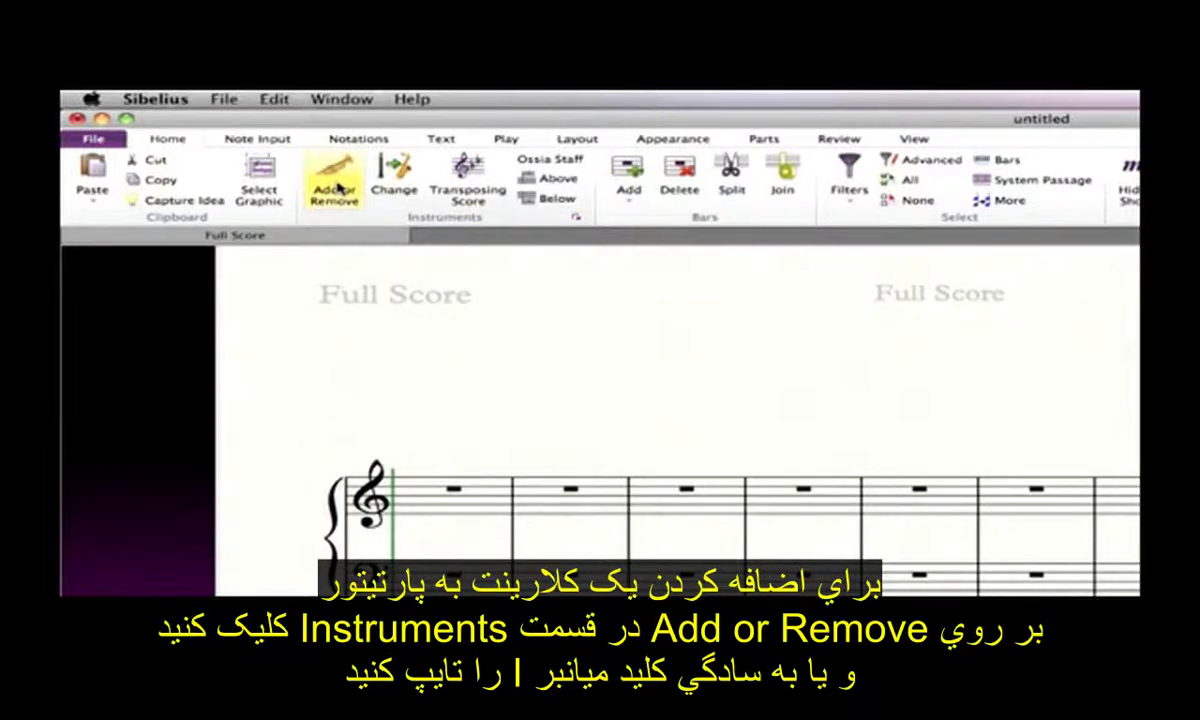
Add a Clarinet in Bb instrument via Add or Remove Instruments
click(338, 188)
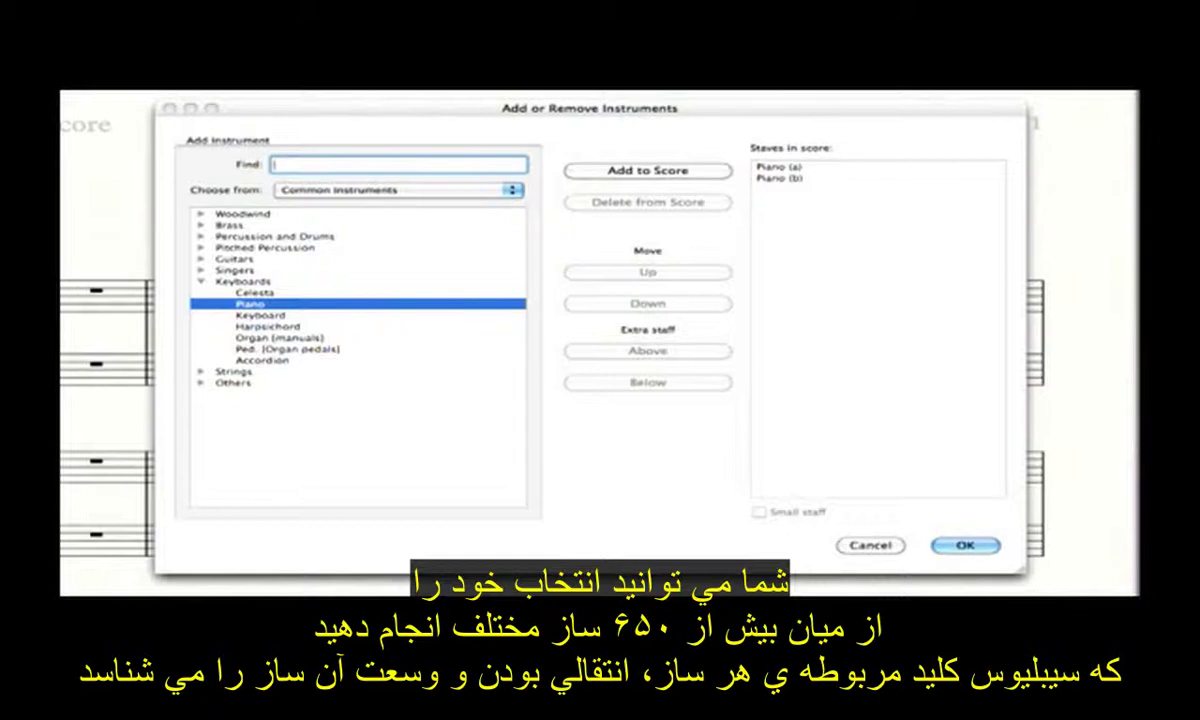
text(clarinet)
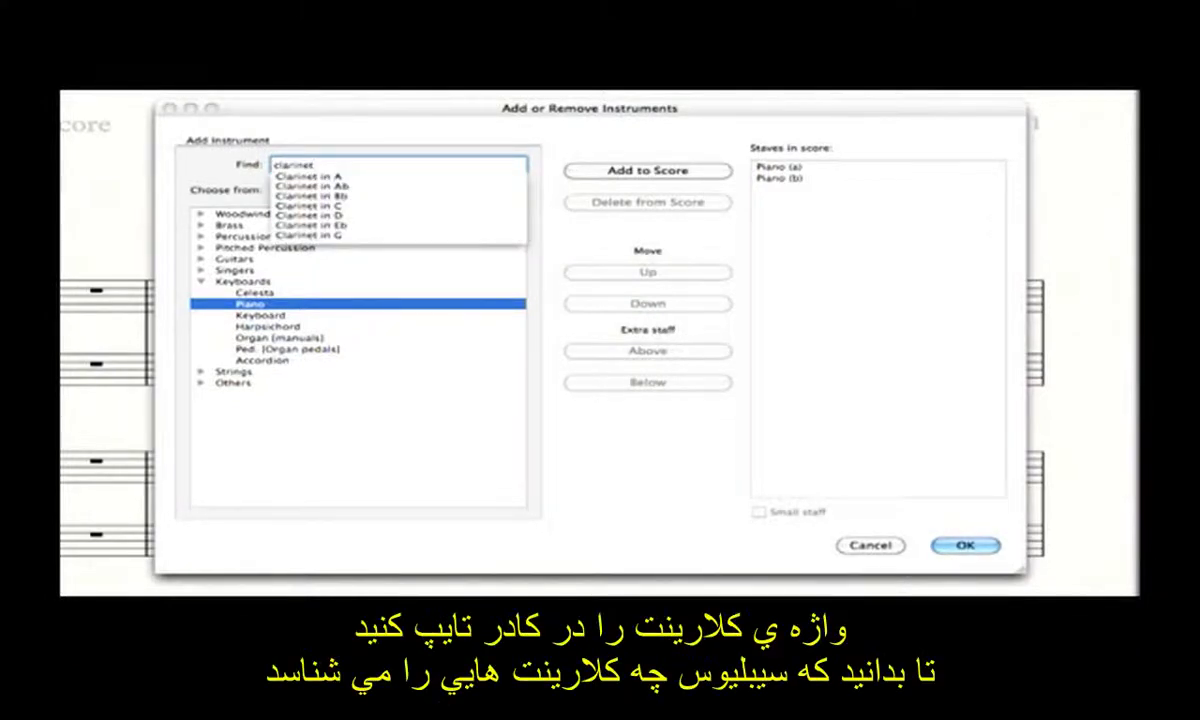
key(Down)
key(Down)
key(Down)
key(Return)
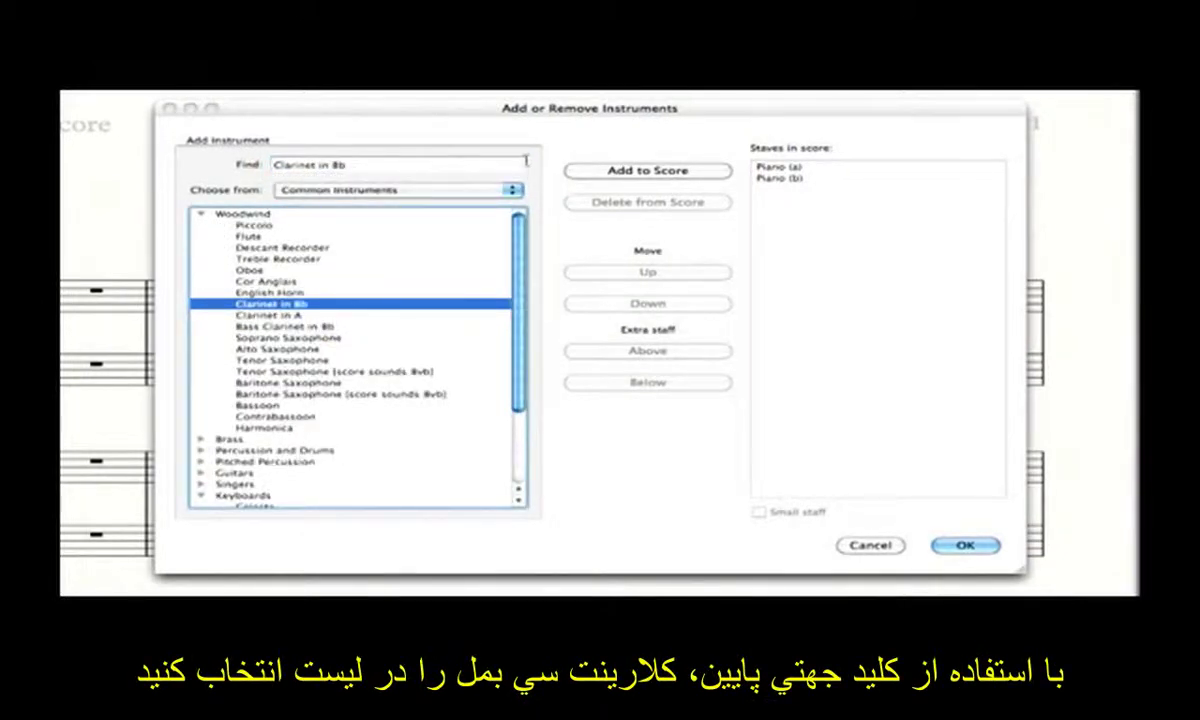
click(614, 178)
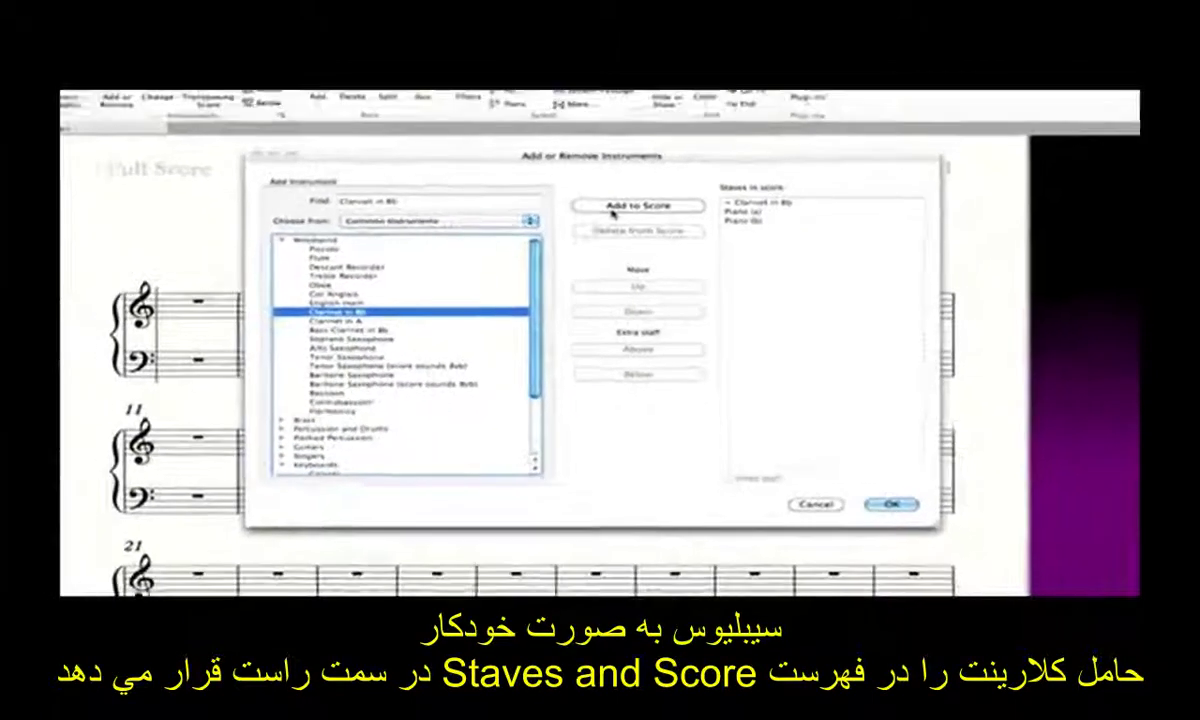
click(860, 487)
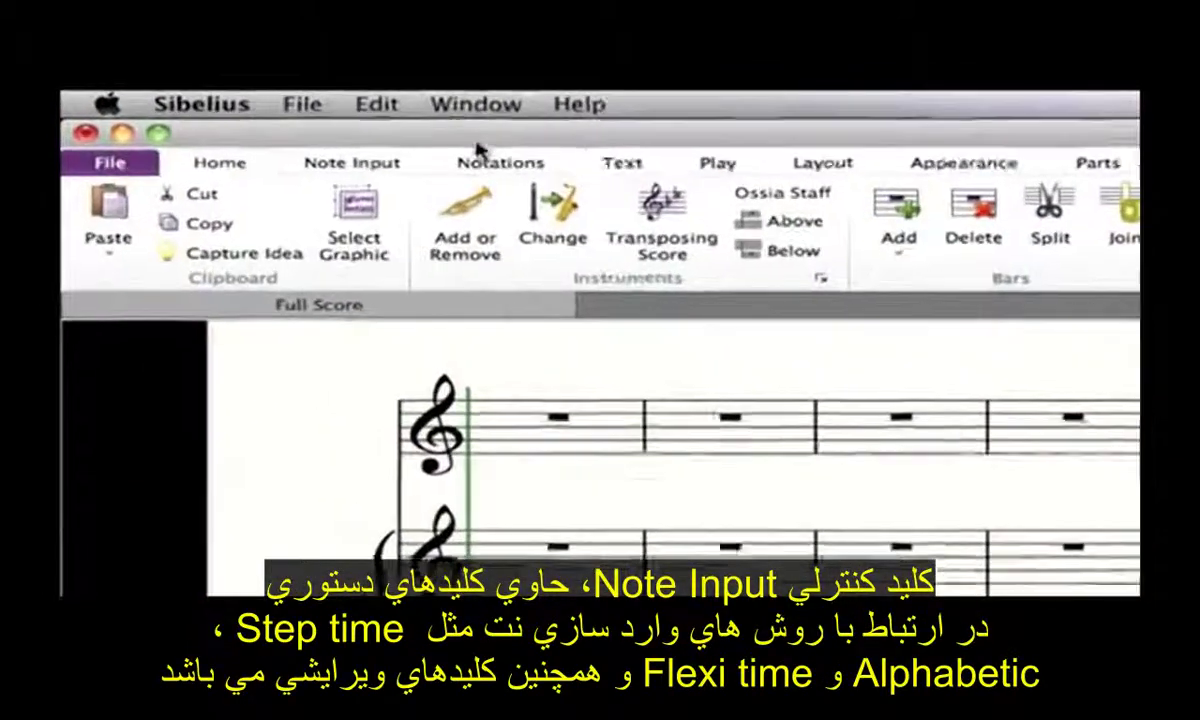
Start note input at bar 1 from the Note Input tools
click(387, 165)
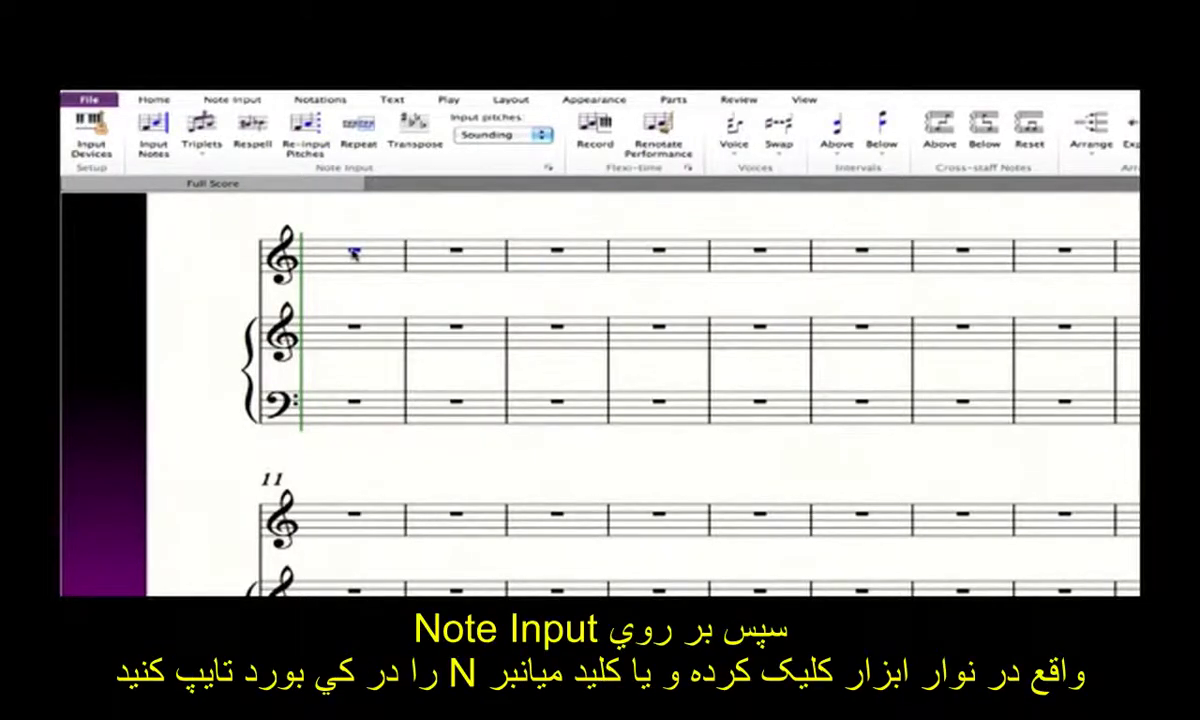
click(152, 128)
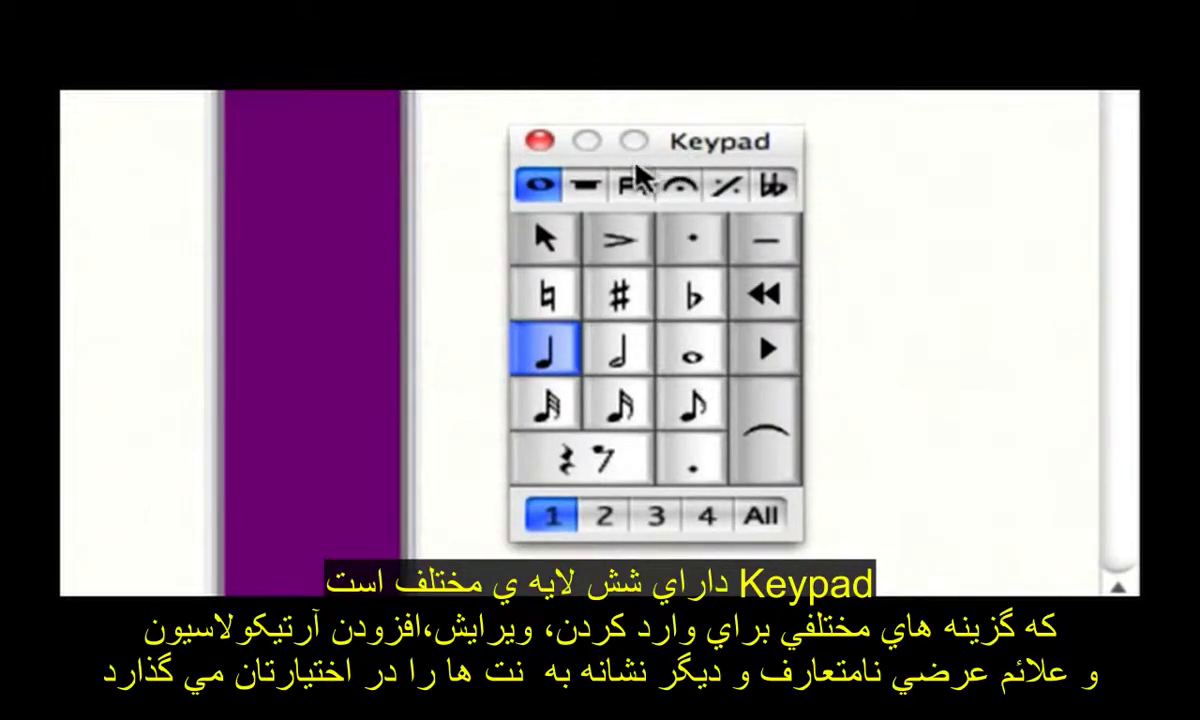
Cycle through the Keypad layers, return to the first, and choose half-note duration
click(600, 190)
click(635, 188)
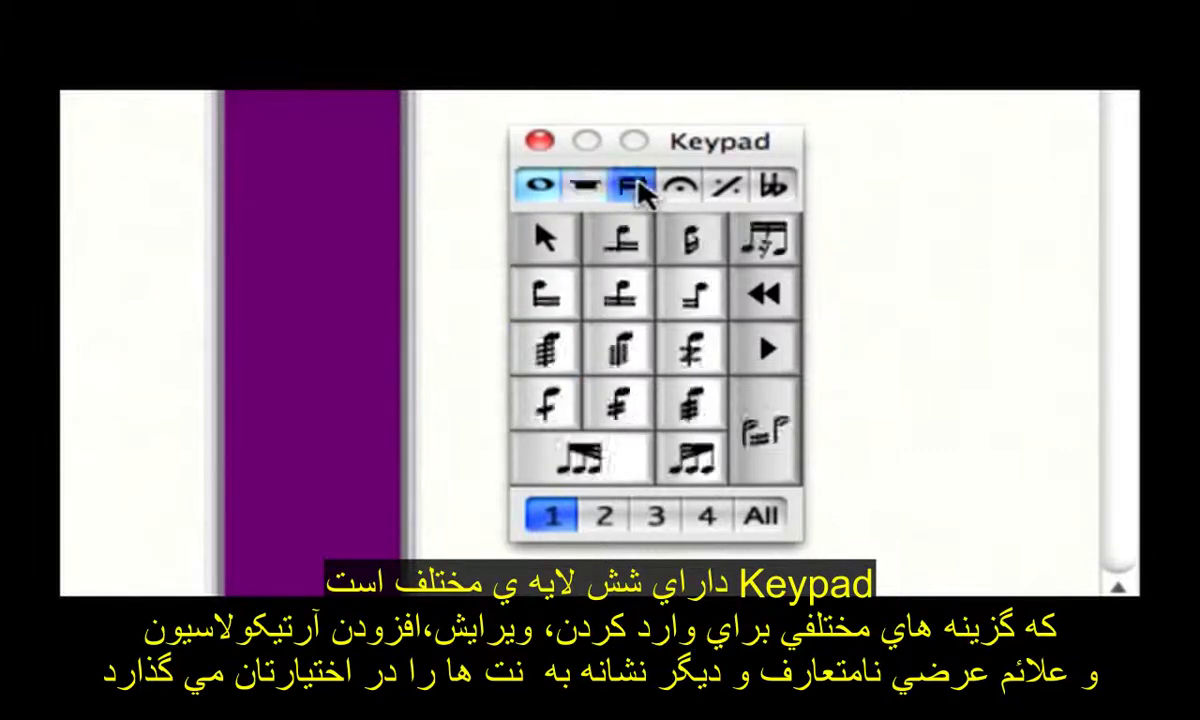
click(678, 188)
click(728, 188)
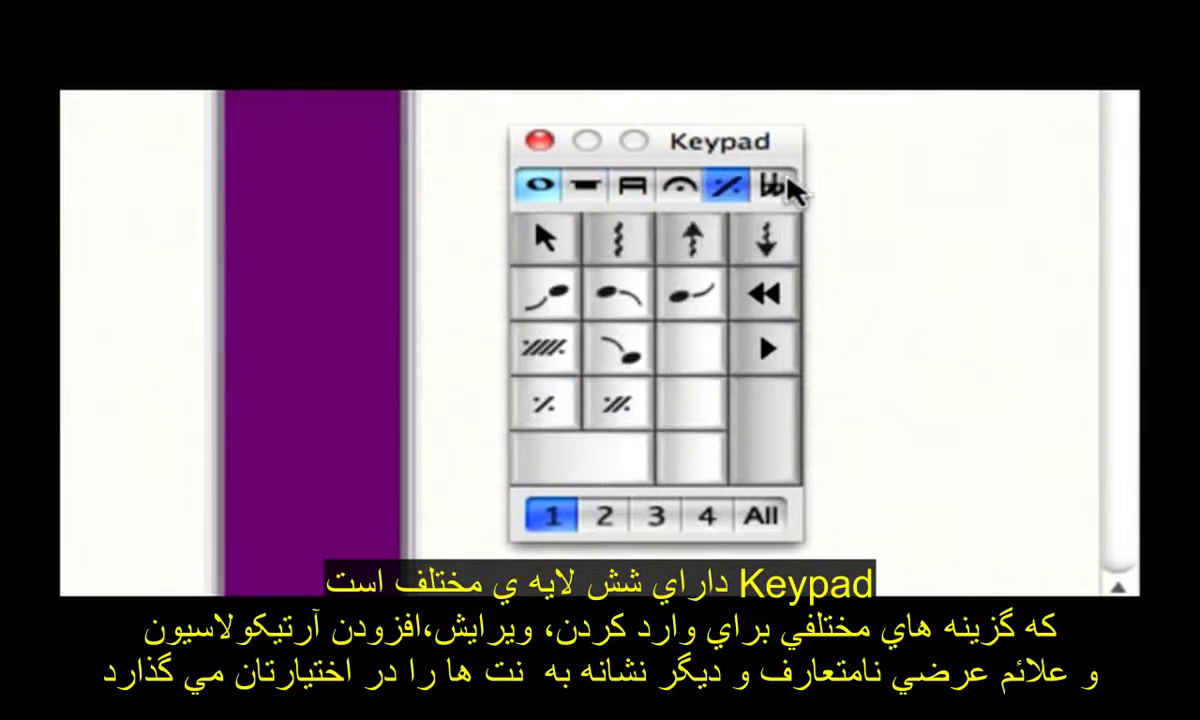
click(790, 188)
click(553, 188)
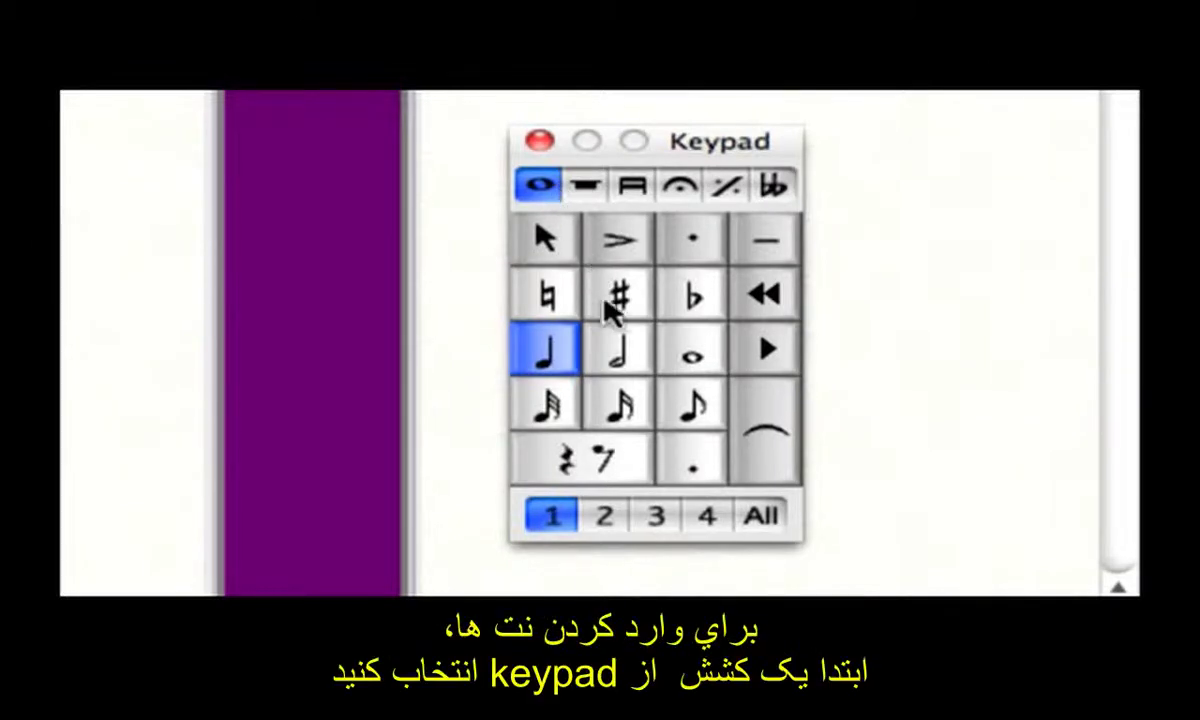
click(612, 355)
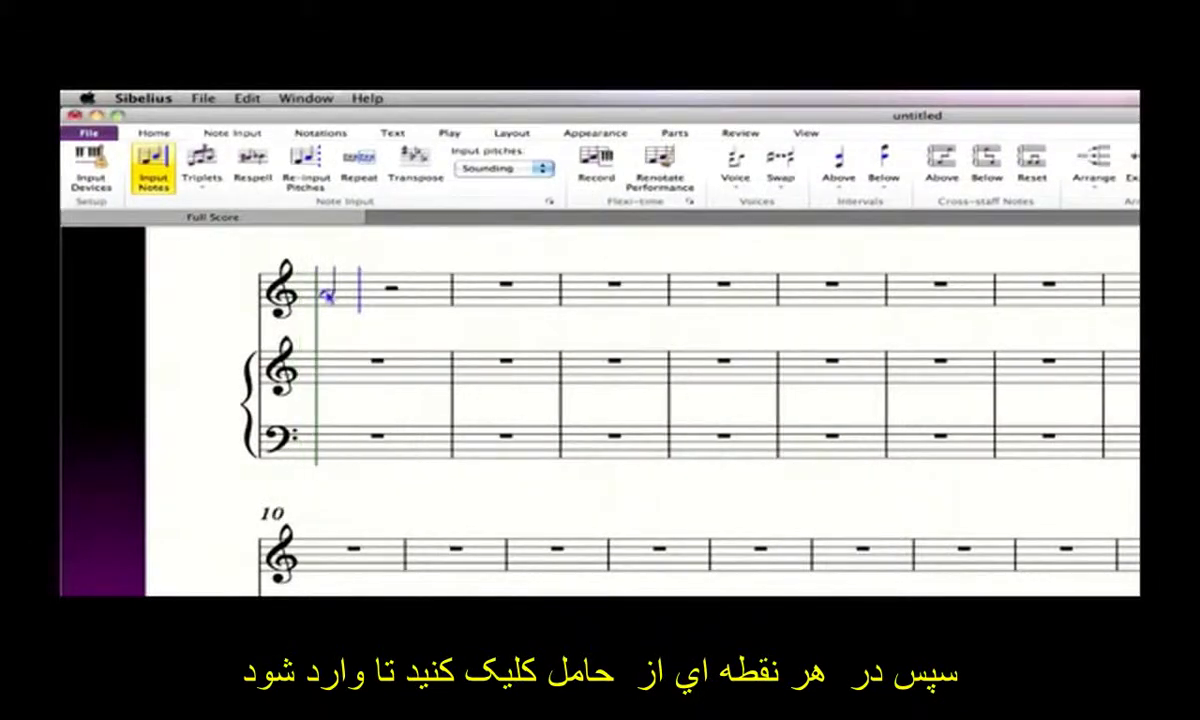
Enter two A half notes in bar 1 and a rest at the start of bar 2
click(330, 295)
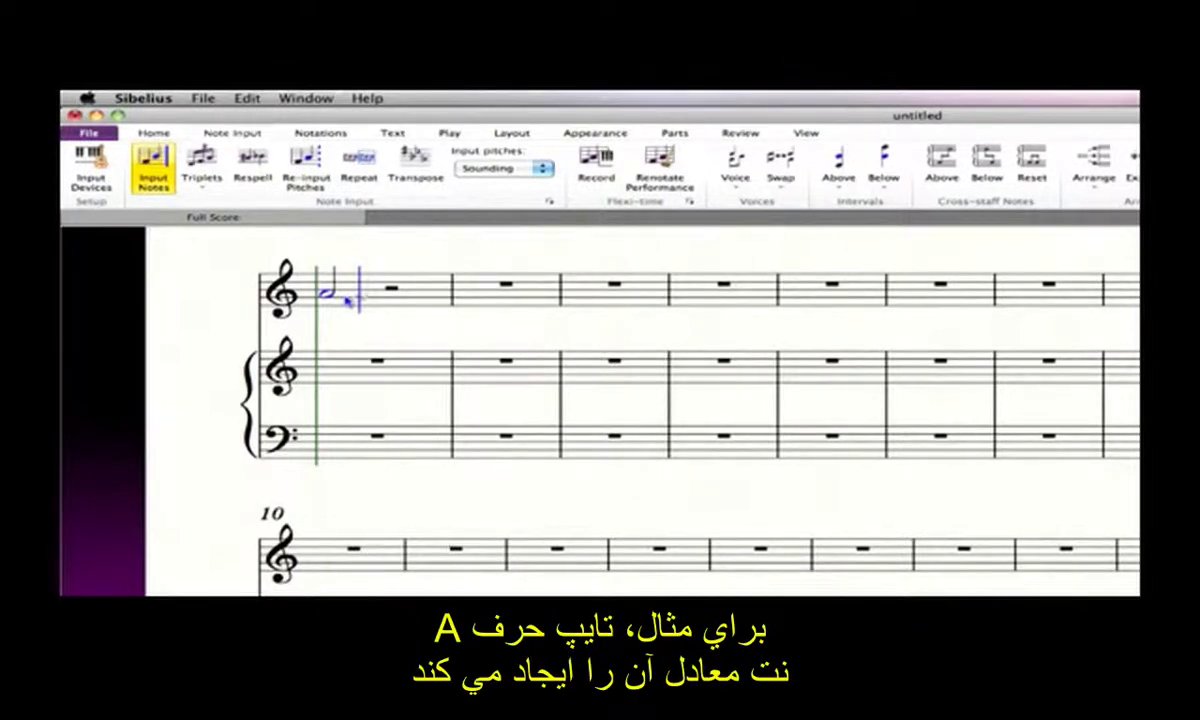
key(a)
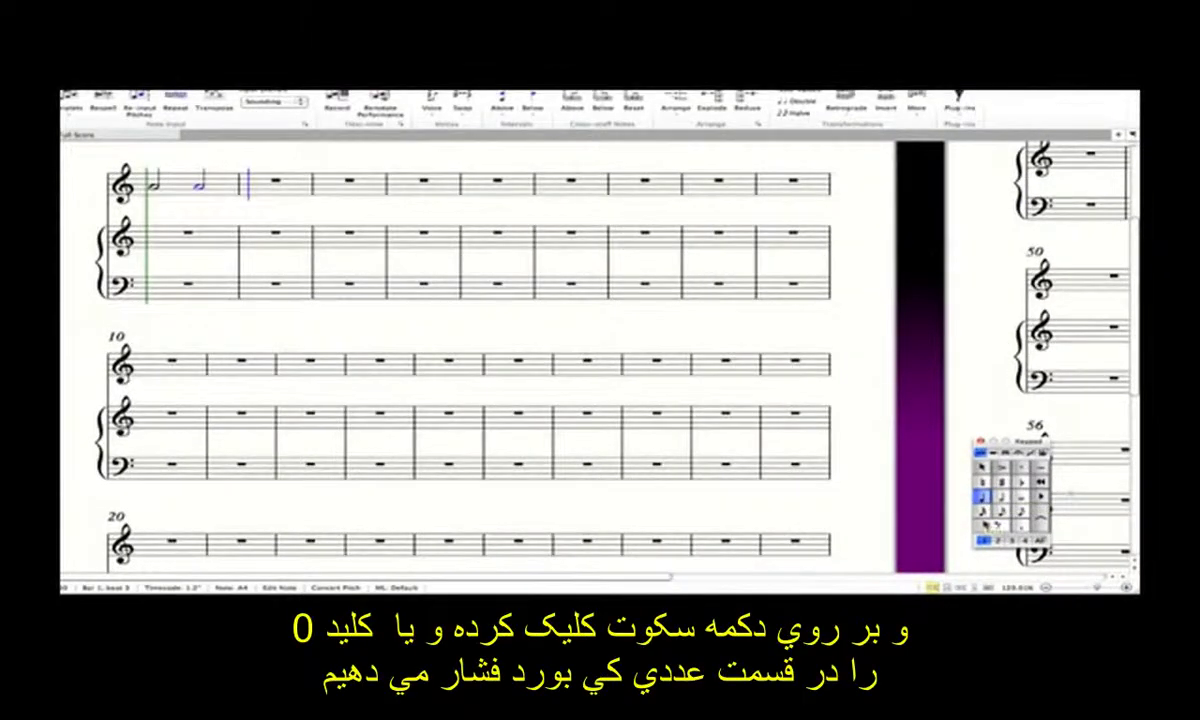
key(0)
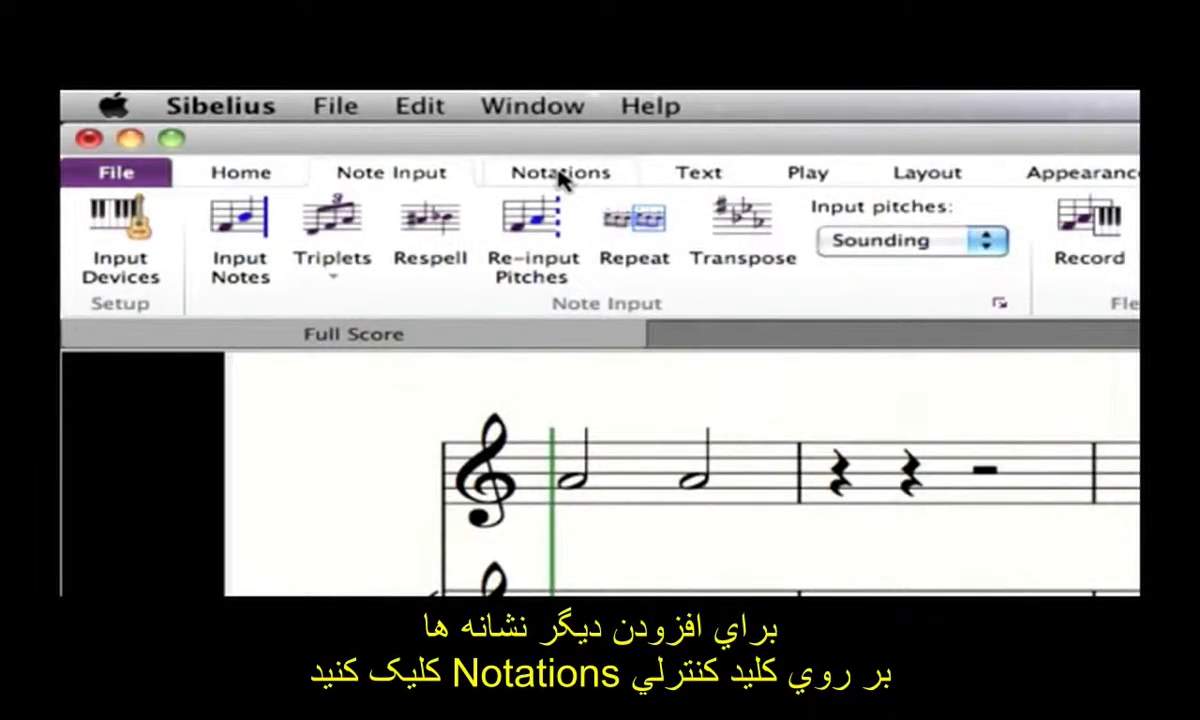
Give the score a two-sharp D major key signature from the Notations tools
click(558, 176)
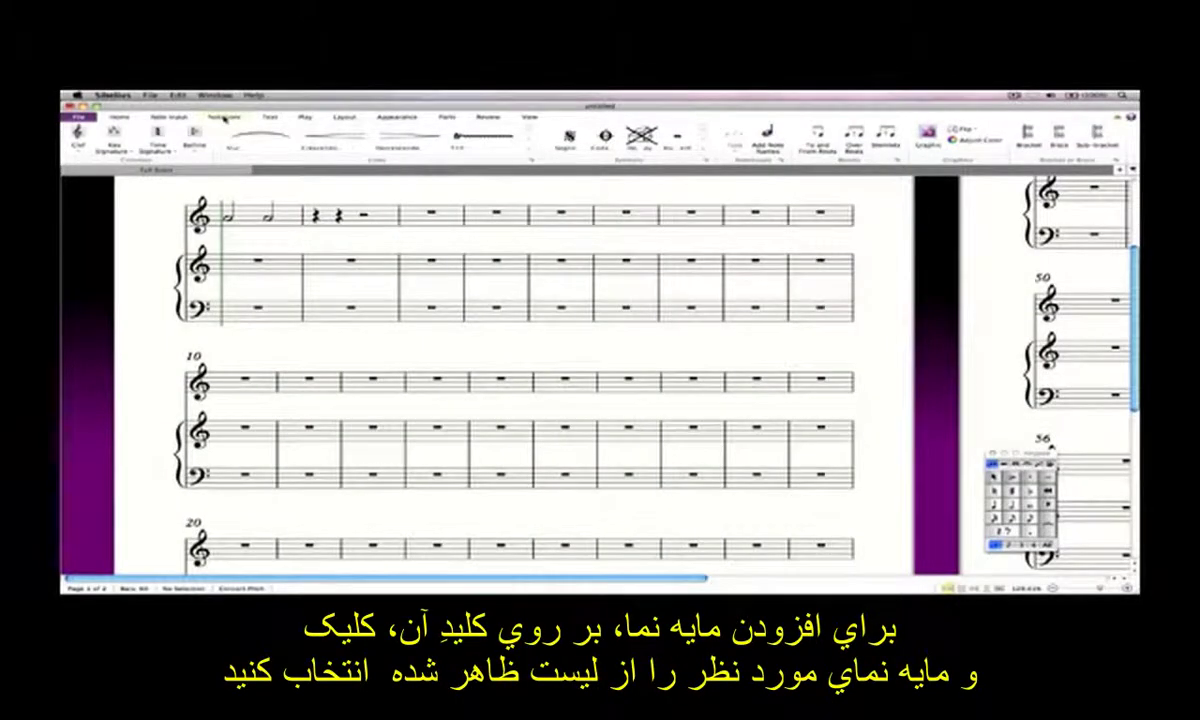
click(124, 139)
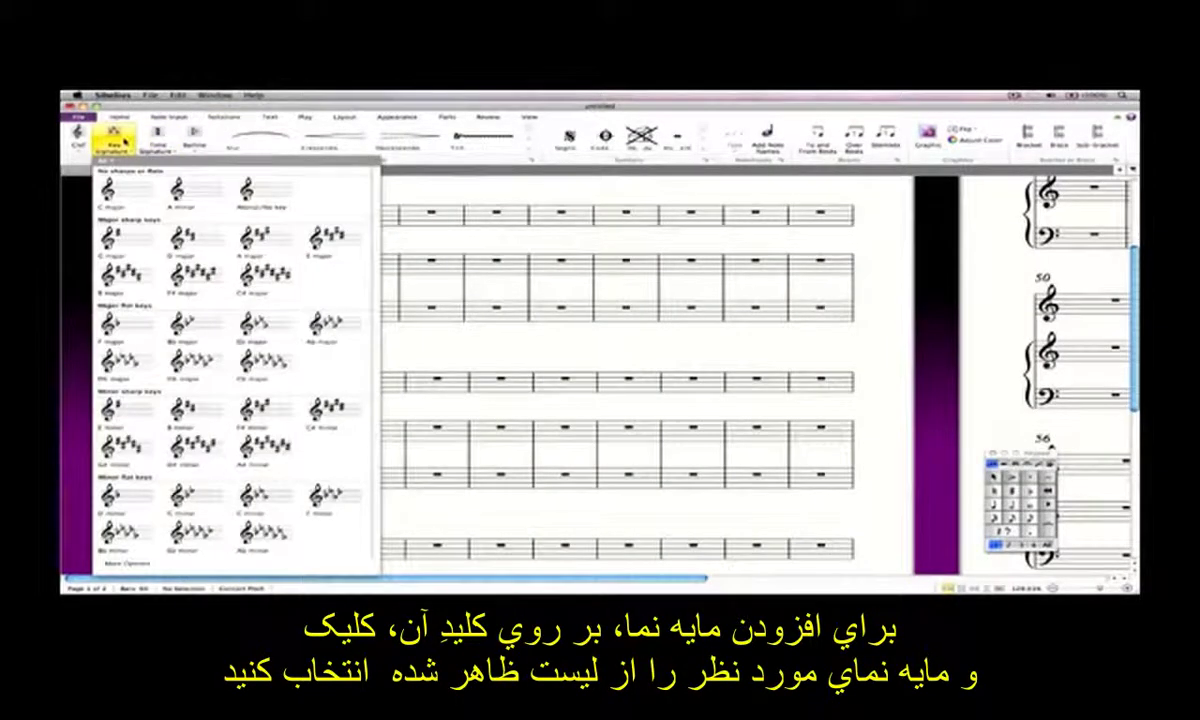
click(180, 235)
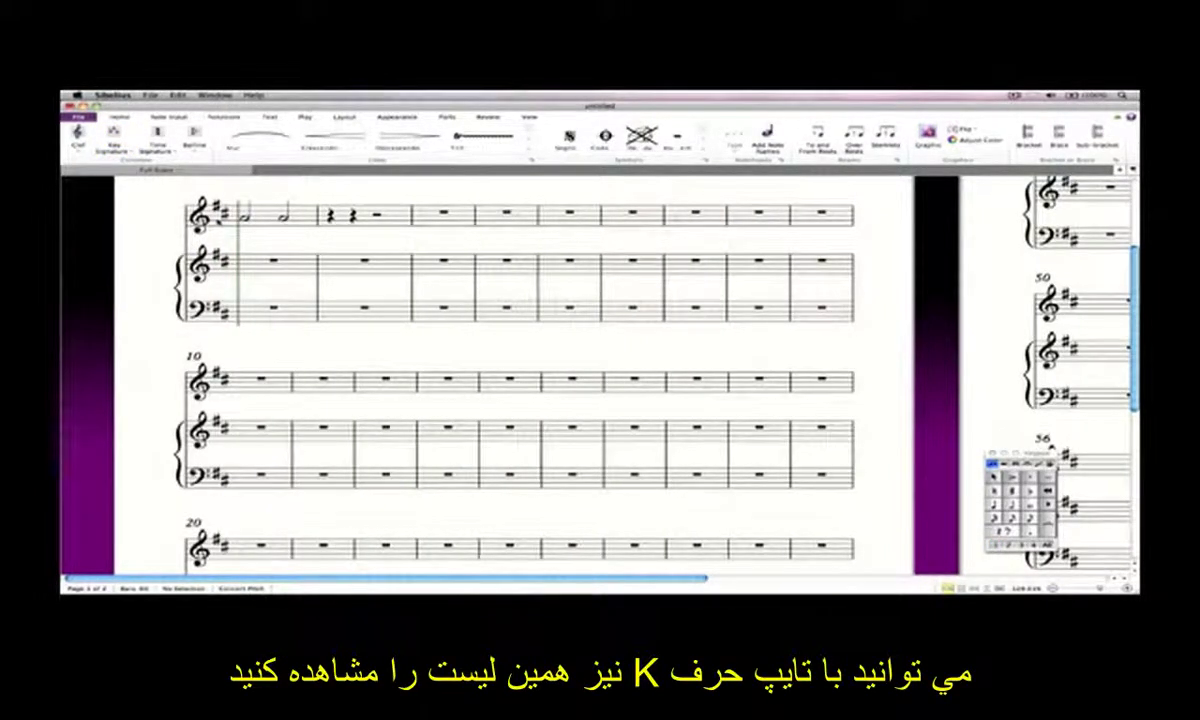
Try the K, T, Q, Z and L shortcuts for key, time, clef, symbol and line lists
key(k)
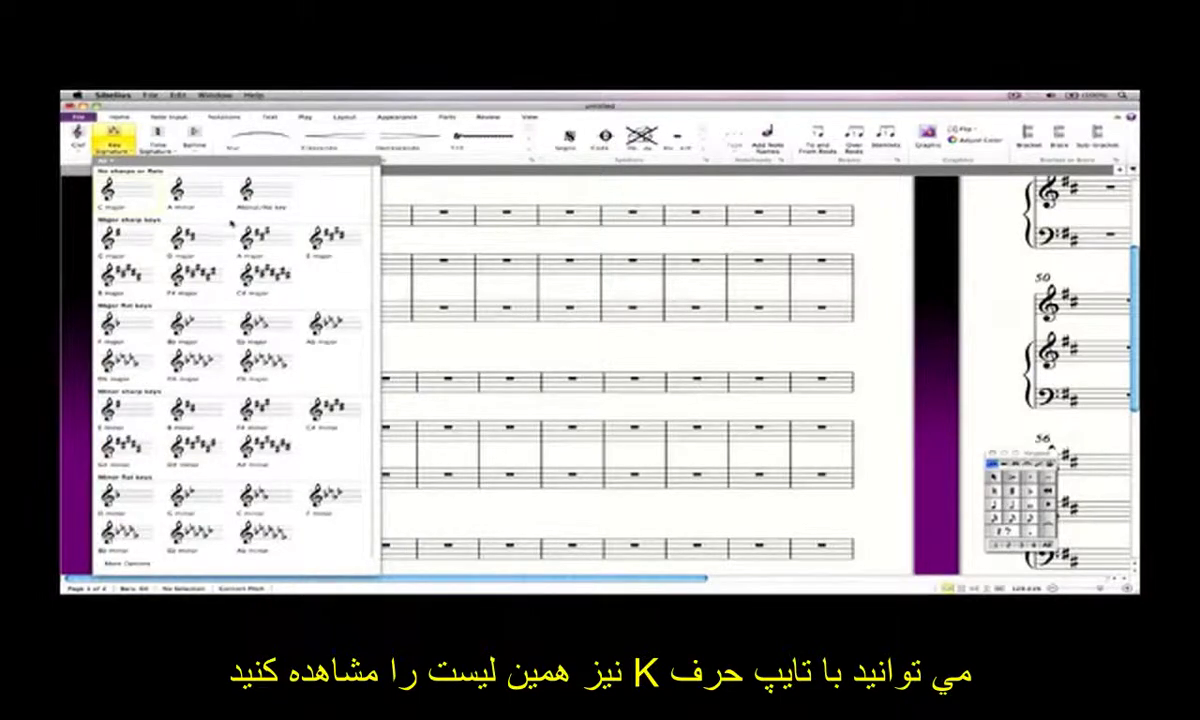
click(407, 239)
key(t)
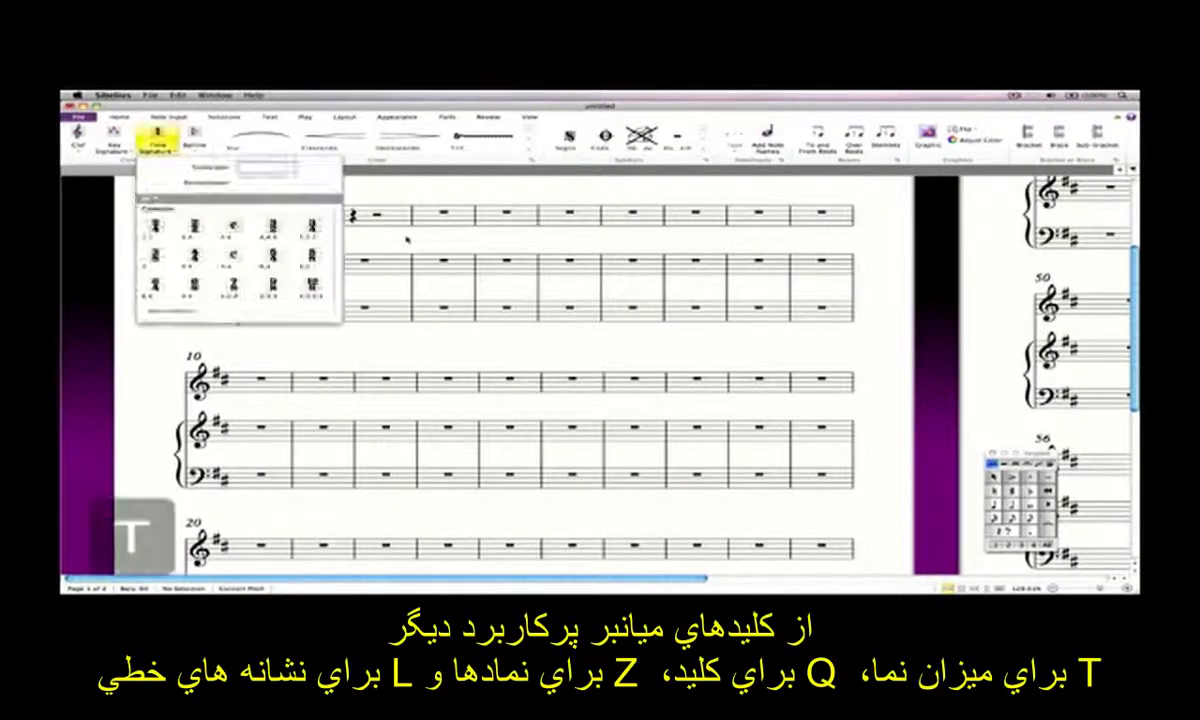
key(Escape)
key(q)
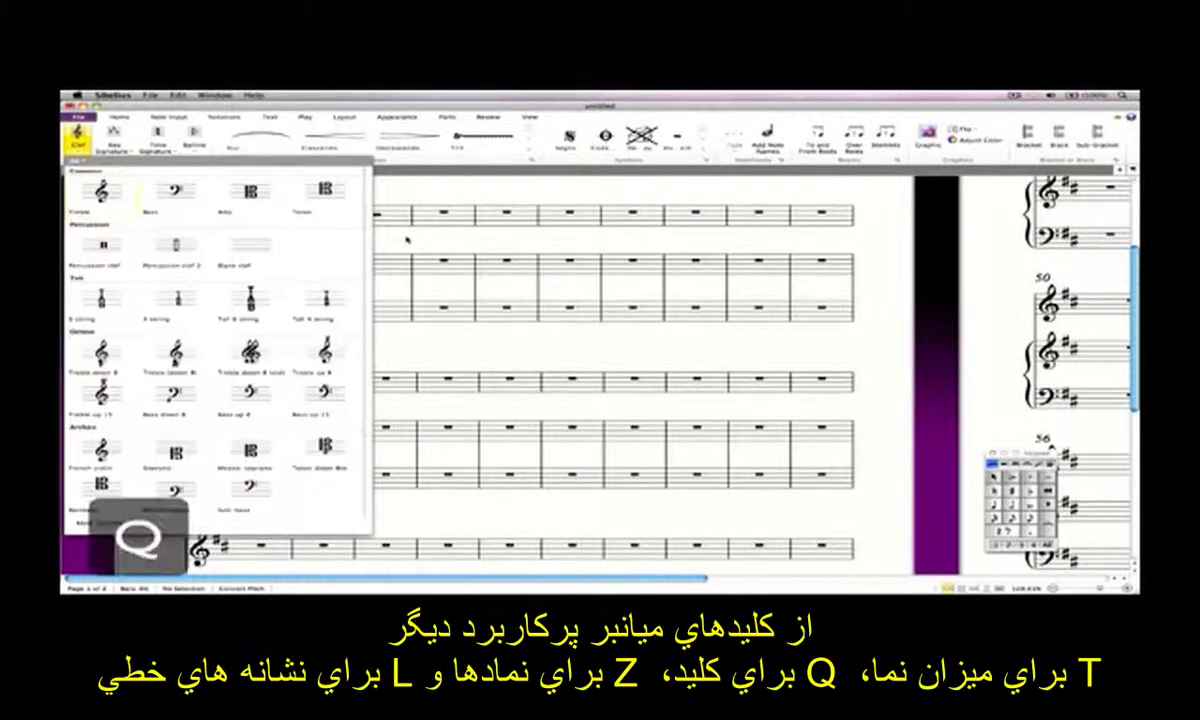
key(Escape)
key(z)
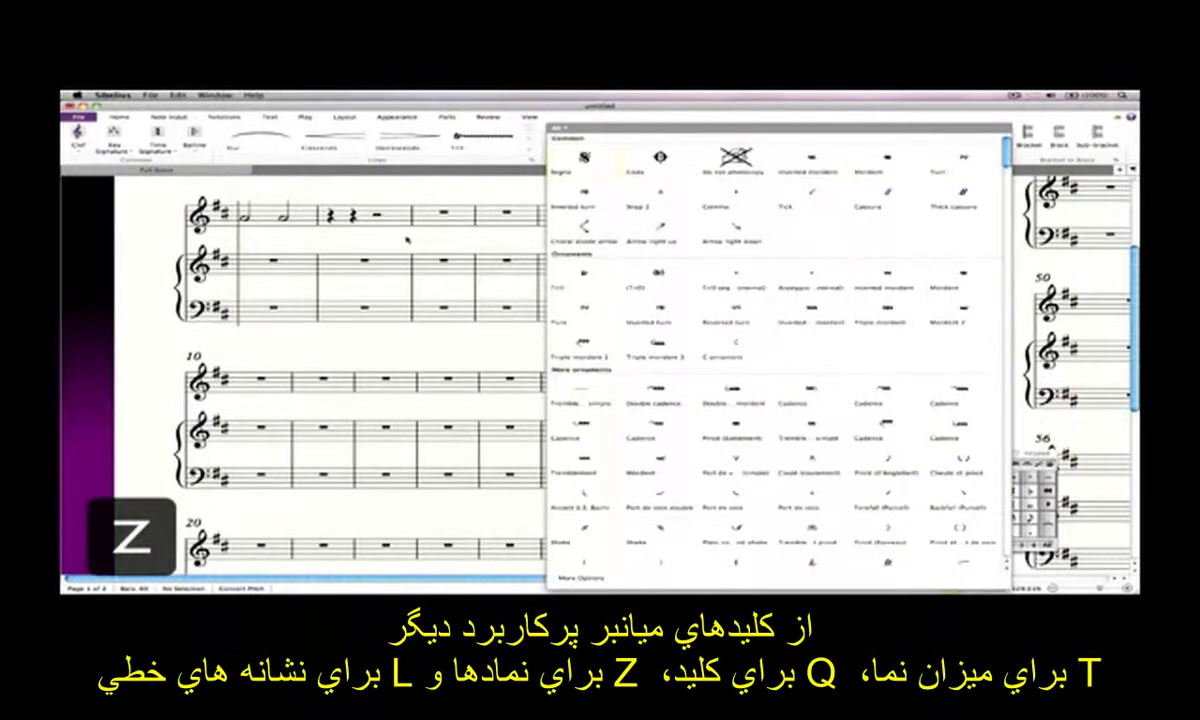
key(Escape)
key(l)
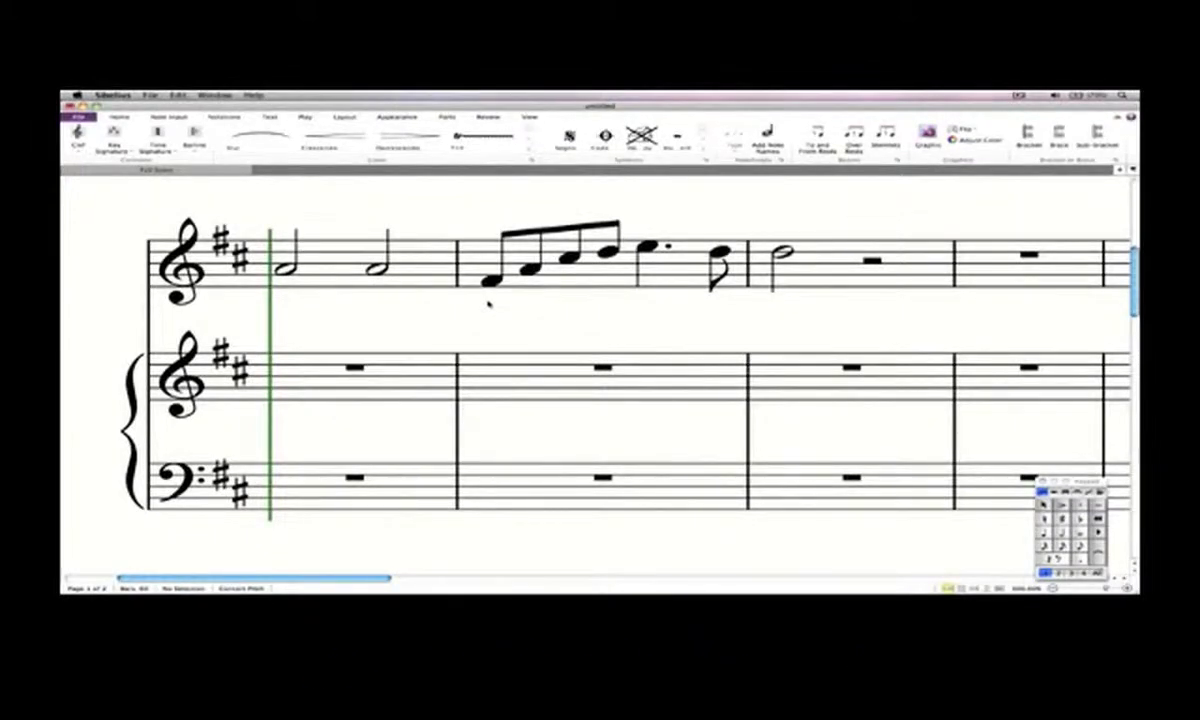
Slur bar 2's first eighth note, extend the slur, then shorten it by one note
click(490, 281)
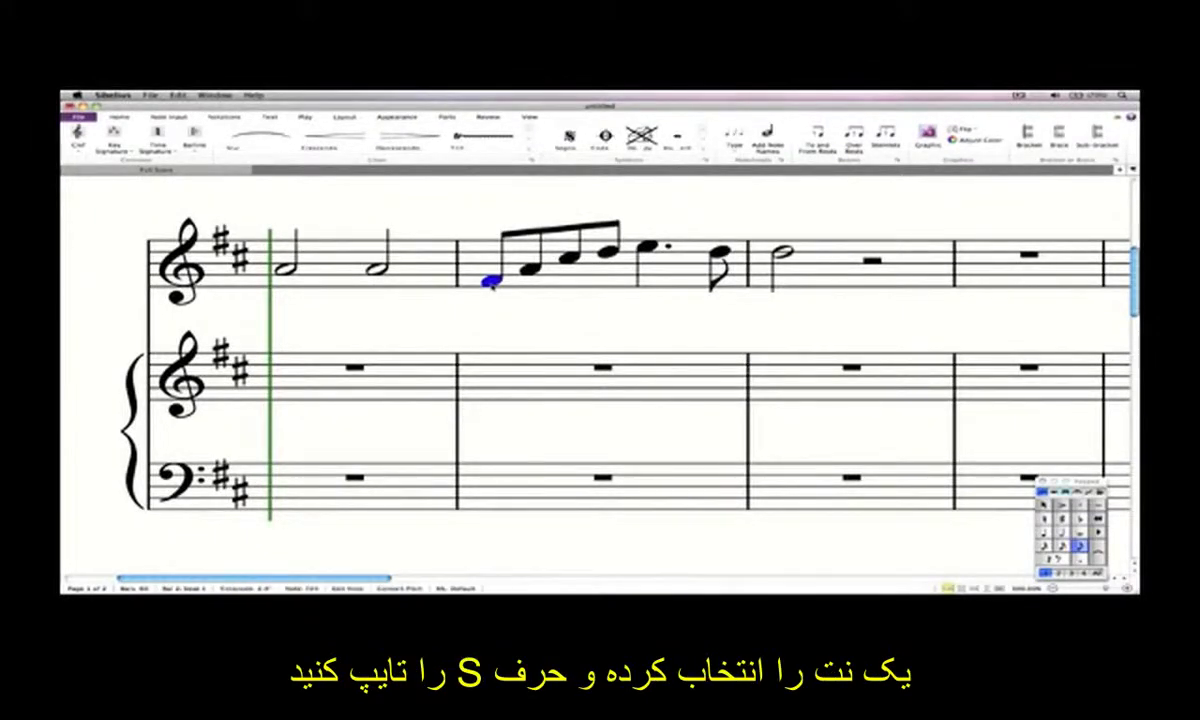
key(s)
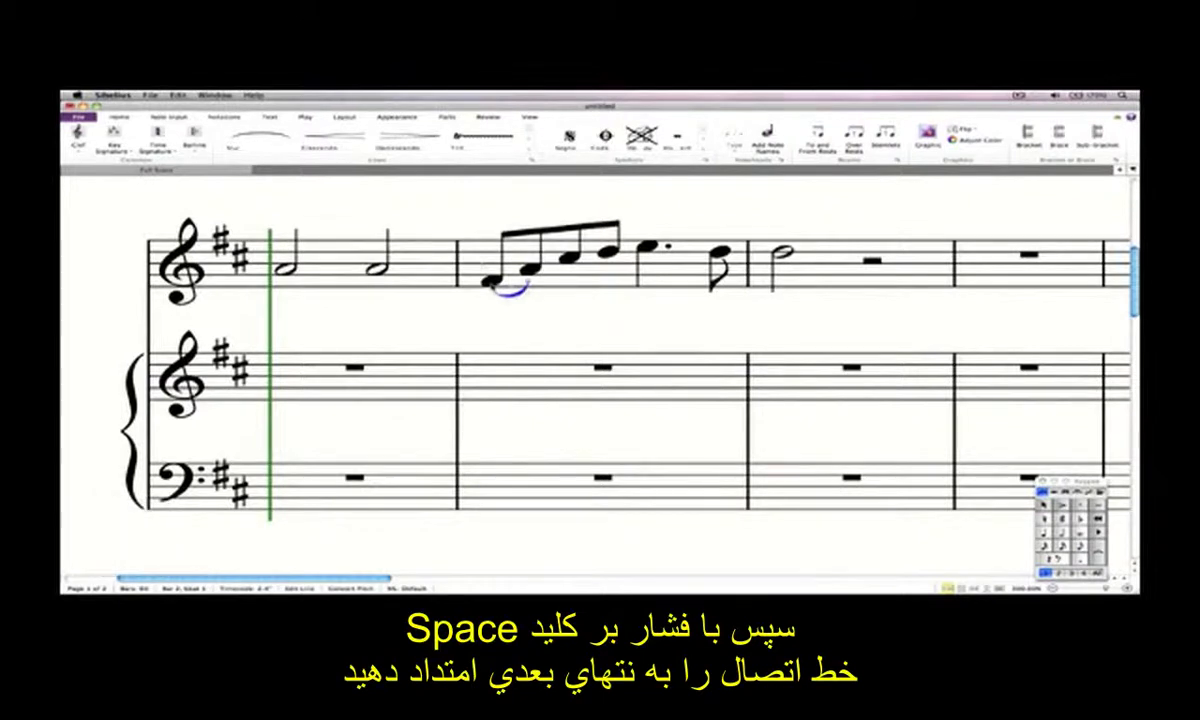
key(space)
key(space)
key(space)
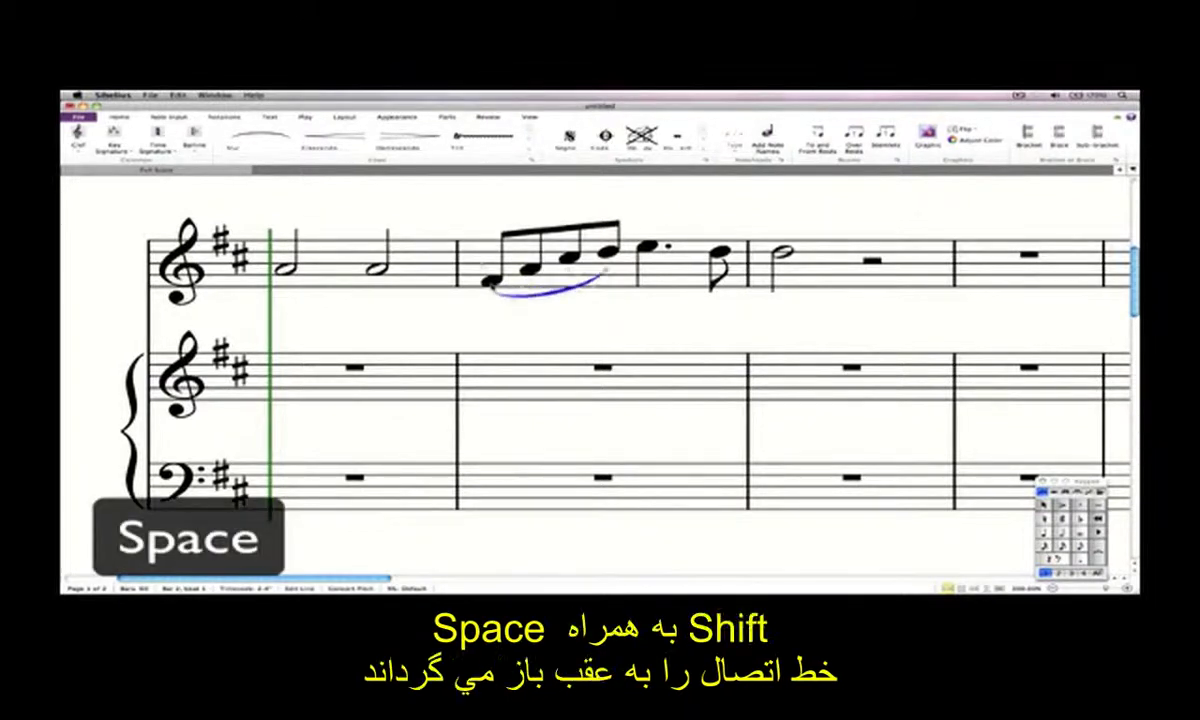
key(shift+space)
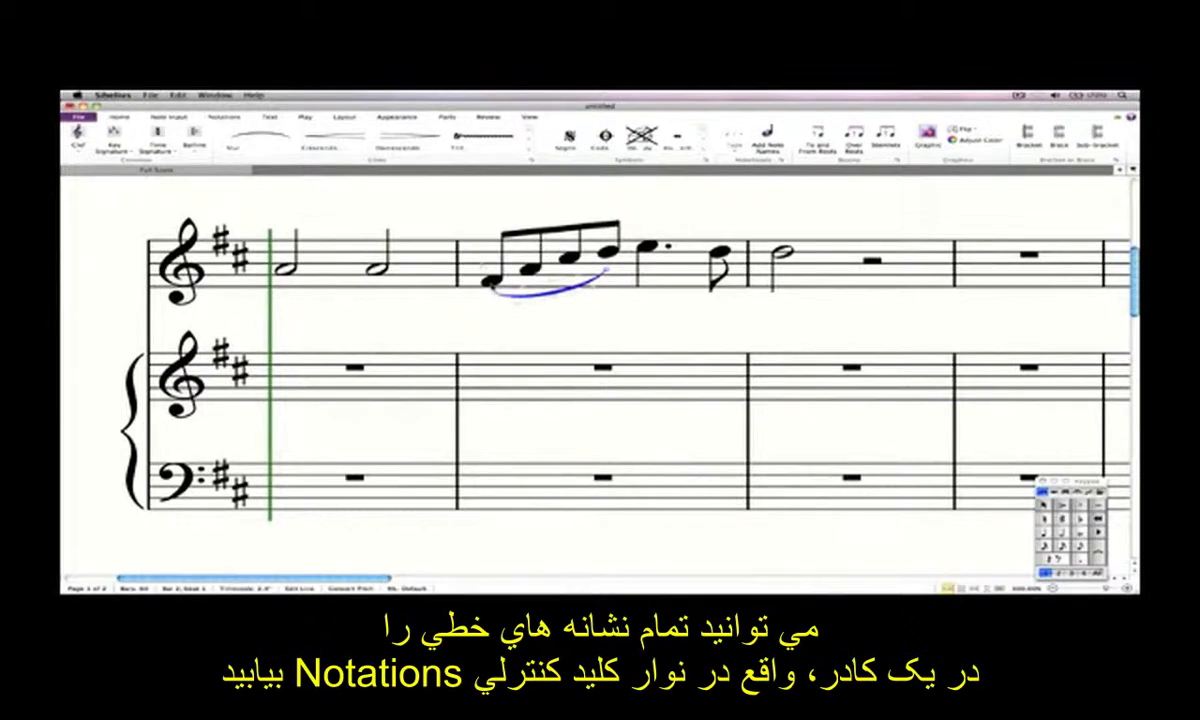
Browse and close the Lines gallery, then switch to the Text tools
click(530, 153)
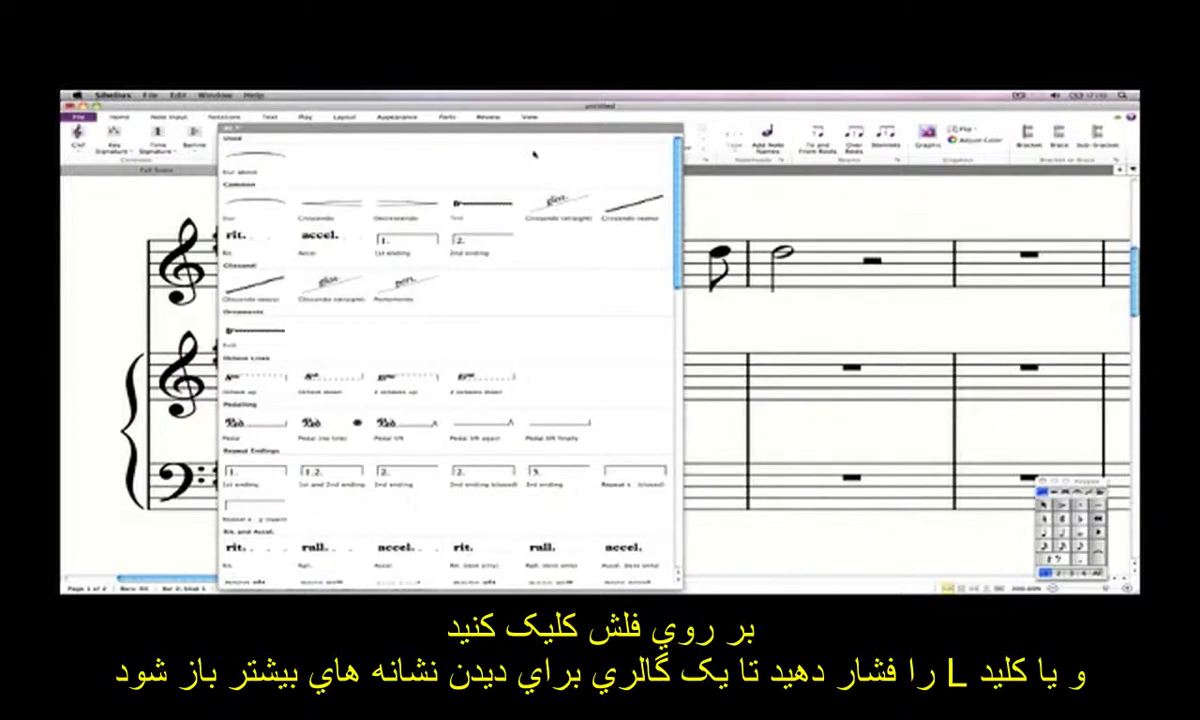
click(729, 221)
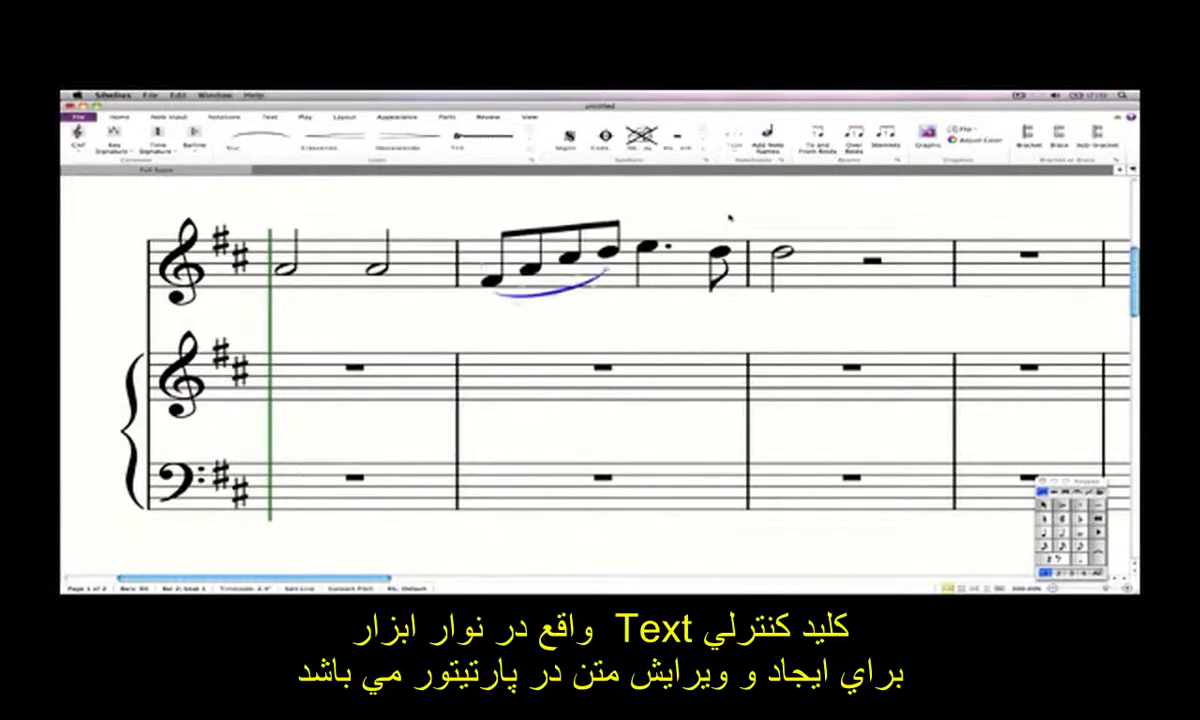
click(270, 117)
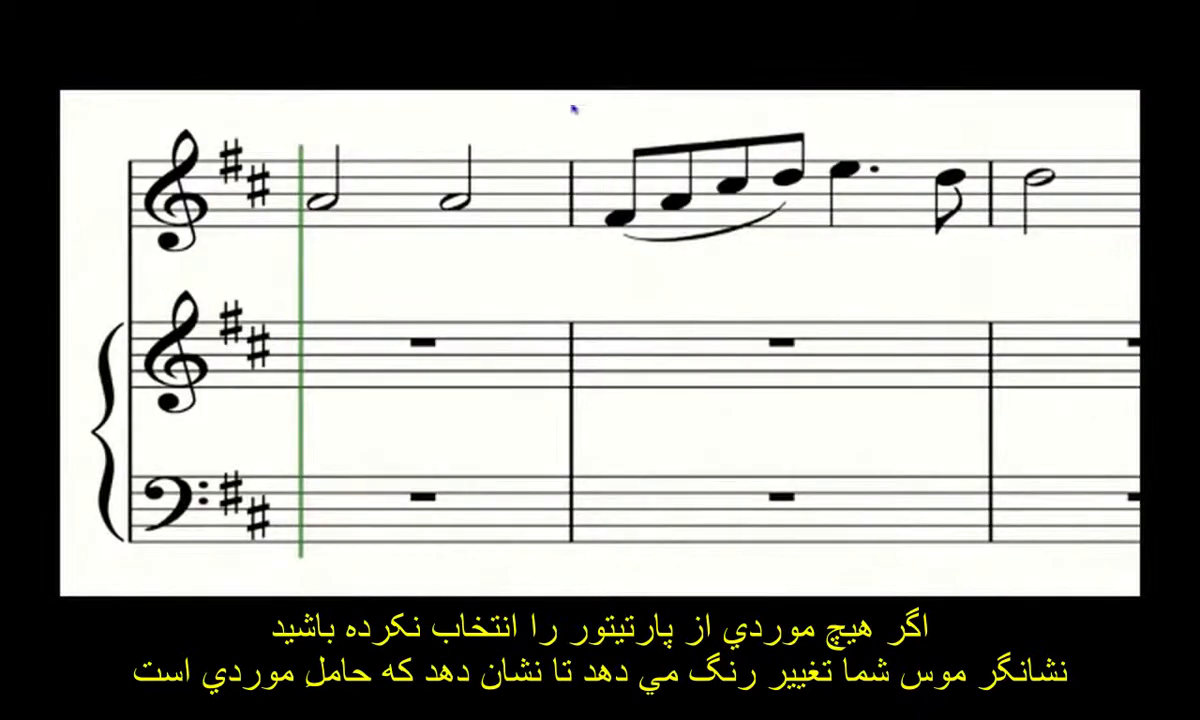
Add an mf dynamic beneath the first beamed eighth note in bar 2 of the clarinet staff
click(619, 266)
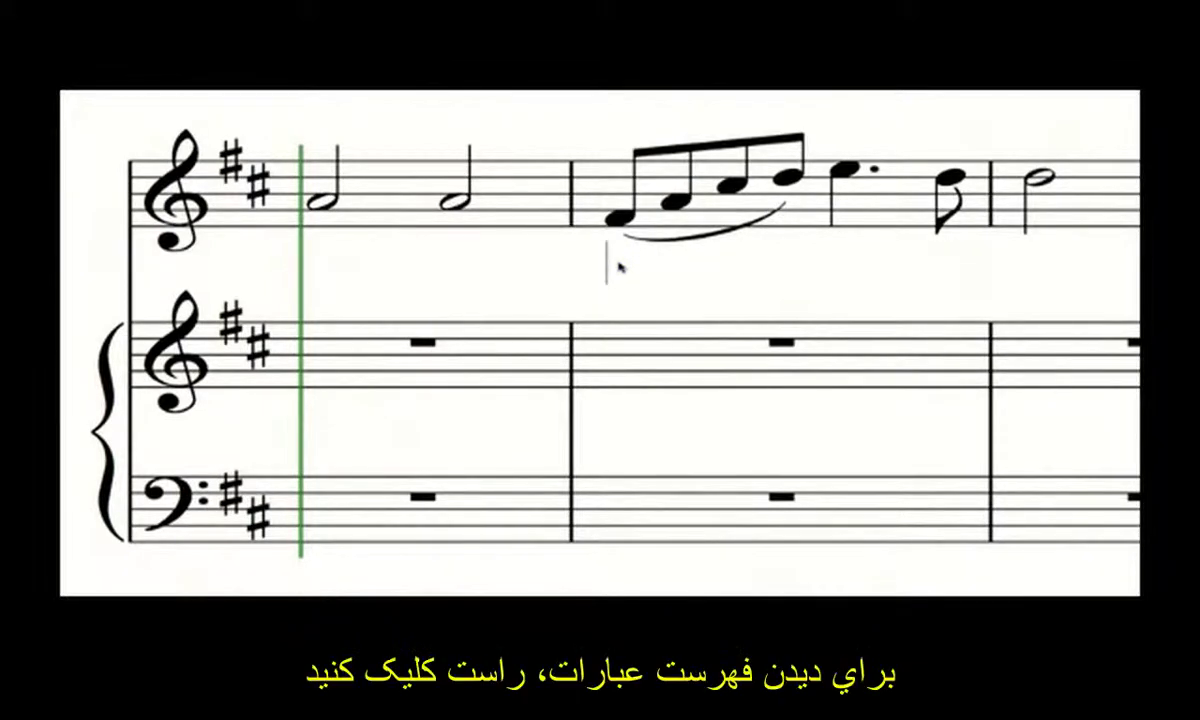
right_click(619, 266)
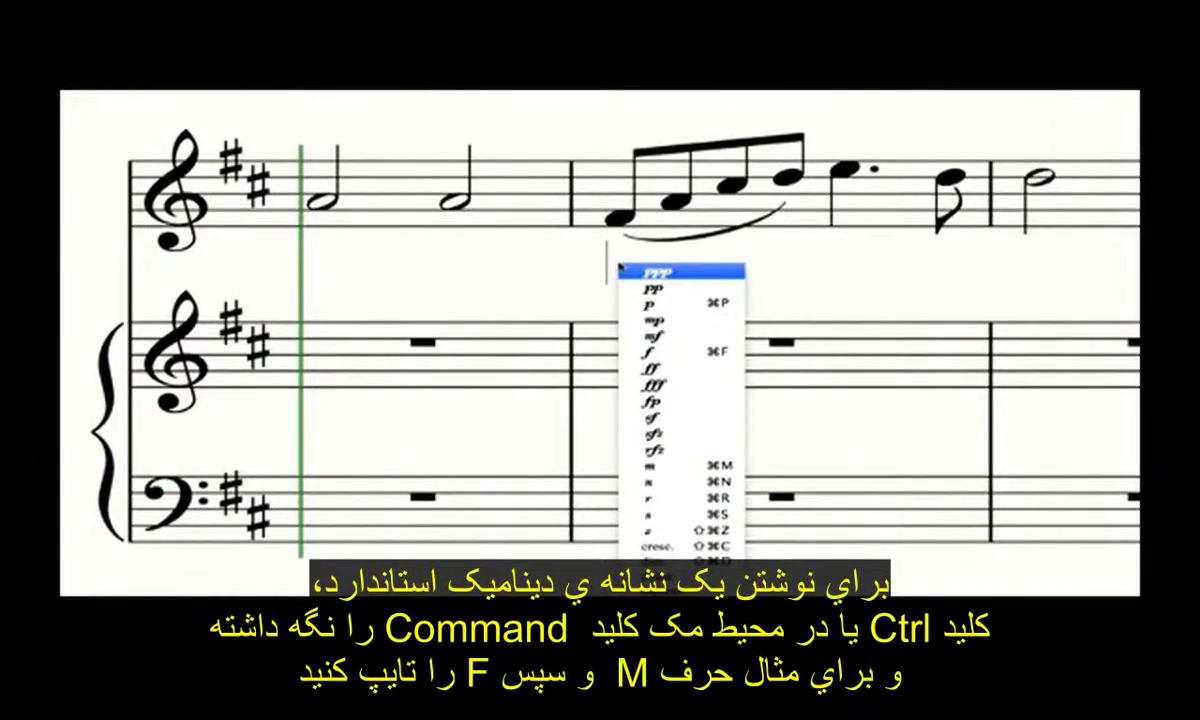
key(Escape)
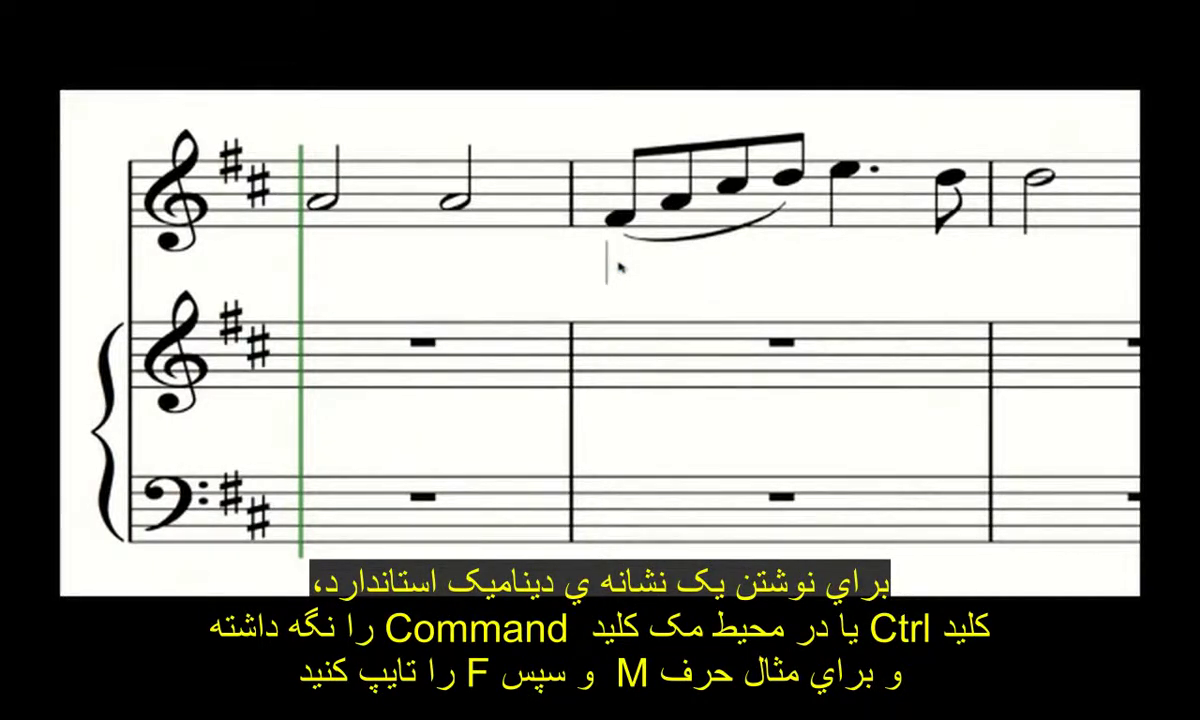
key(ctrl)
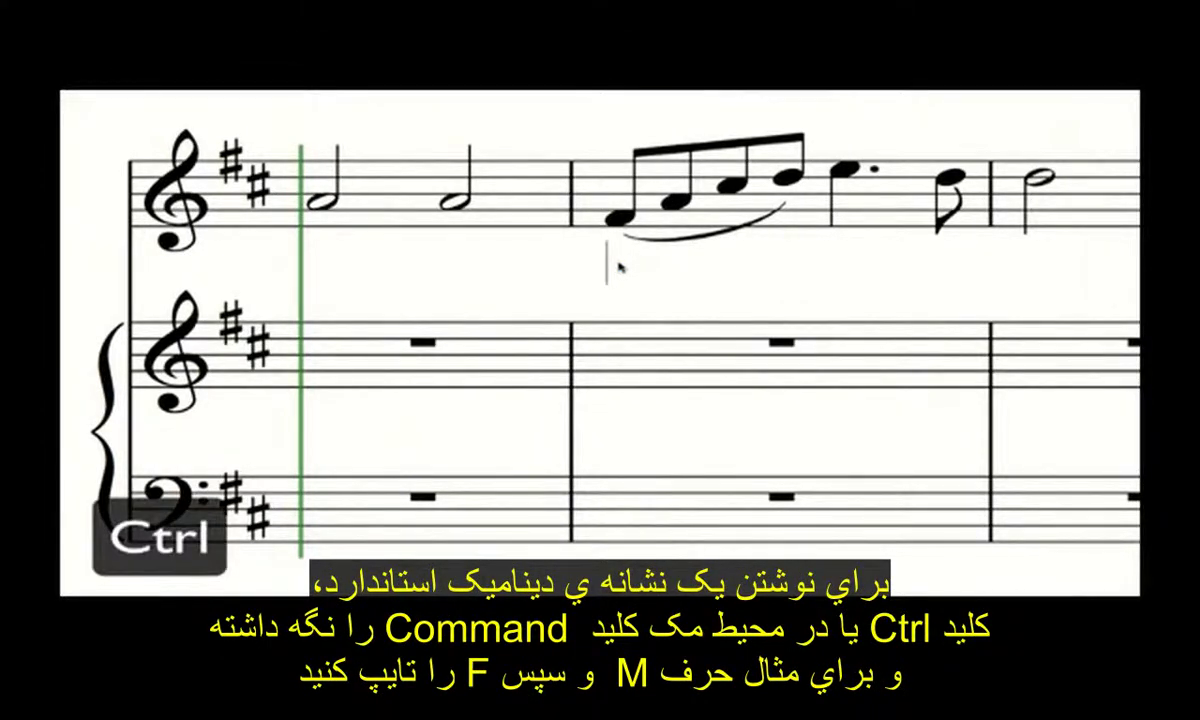
key(ctrl+m)
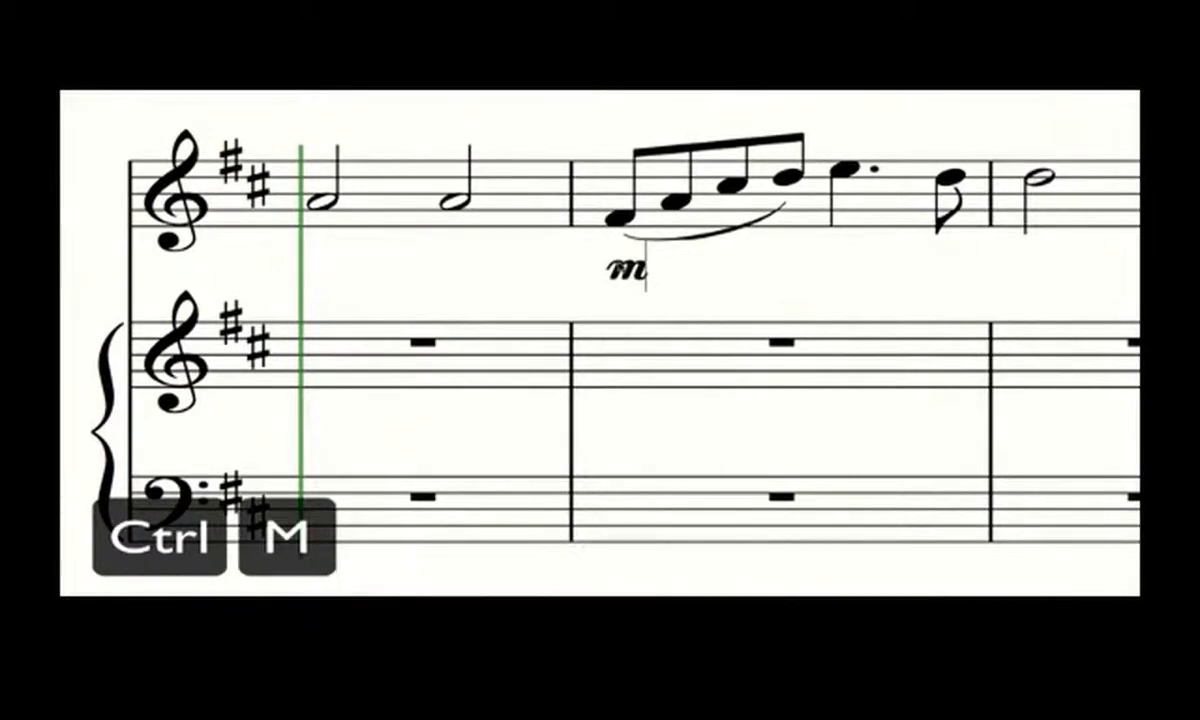
key(ctrl+f)
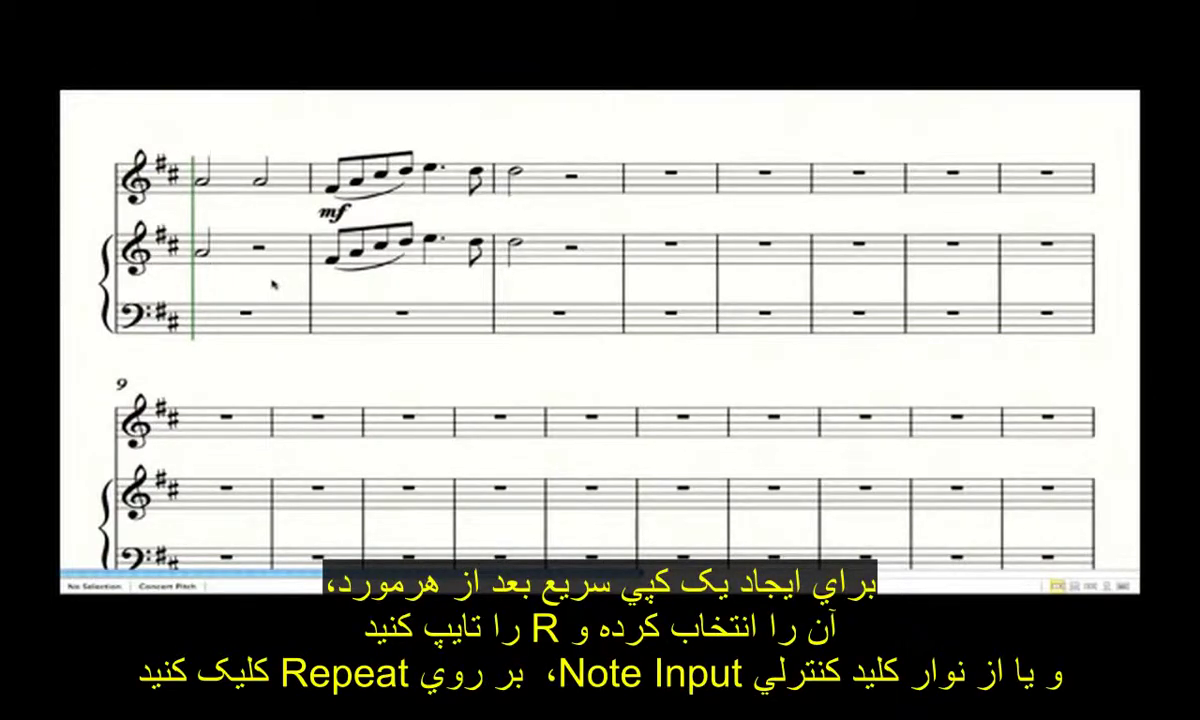
Repeat the middle staff's half note onto beat 3
click(202, 252)
key(r)
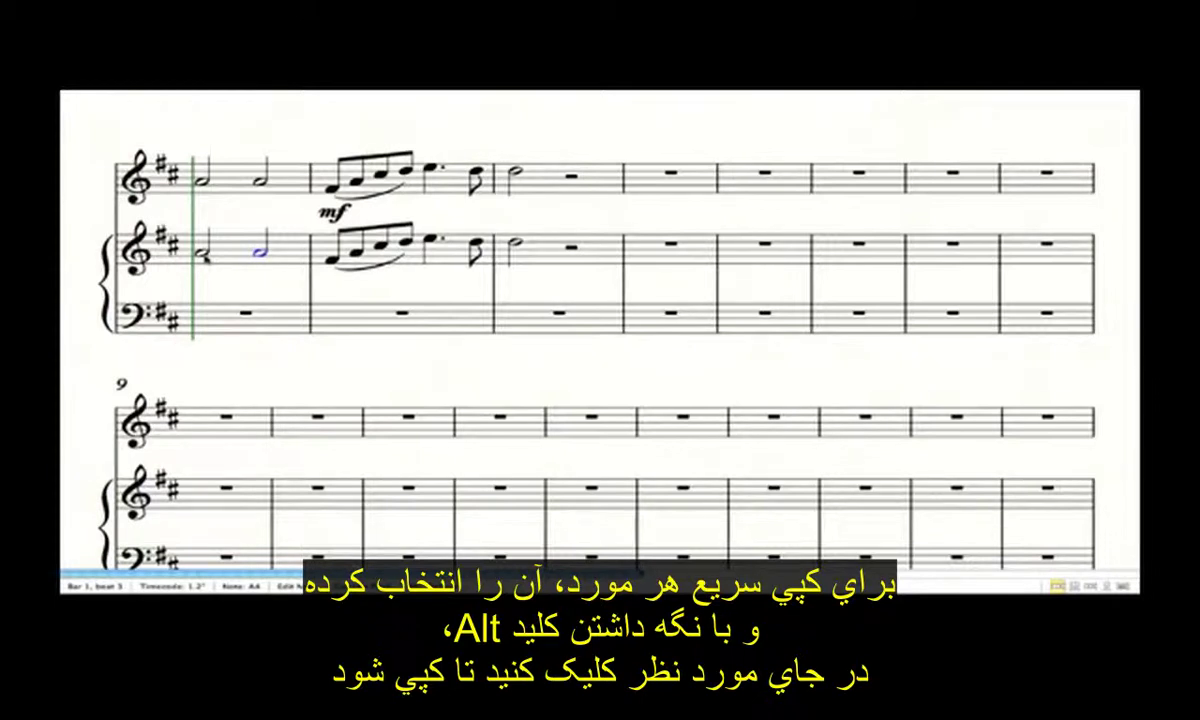
key(Escape)
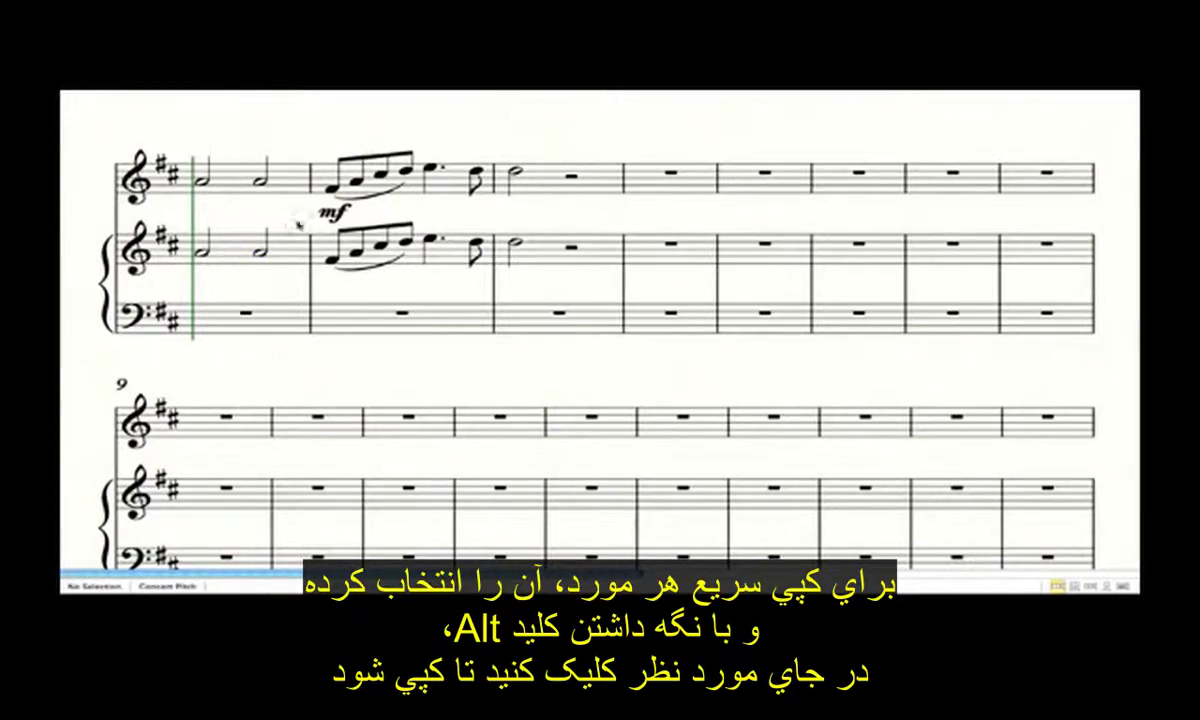
Copy the top staff's mf dynamic under the second staff's first note in bar 2
click(322, 210)
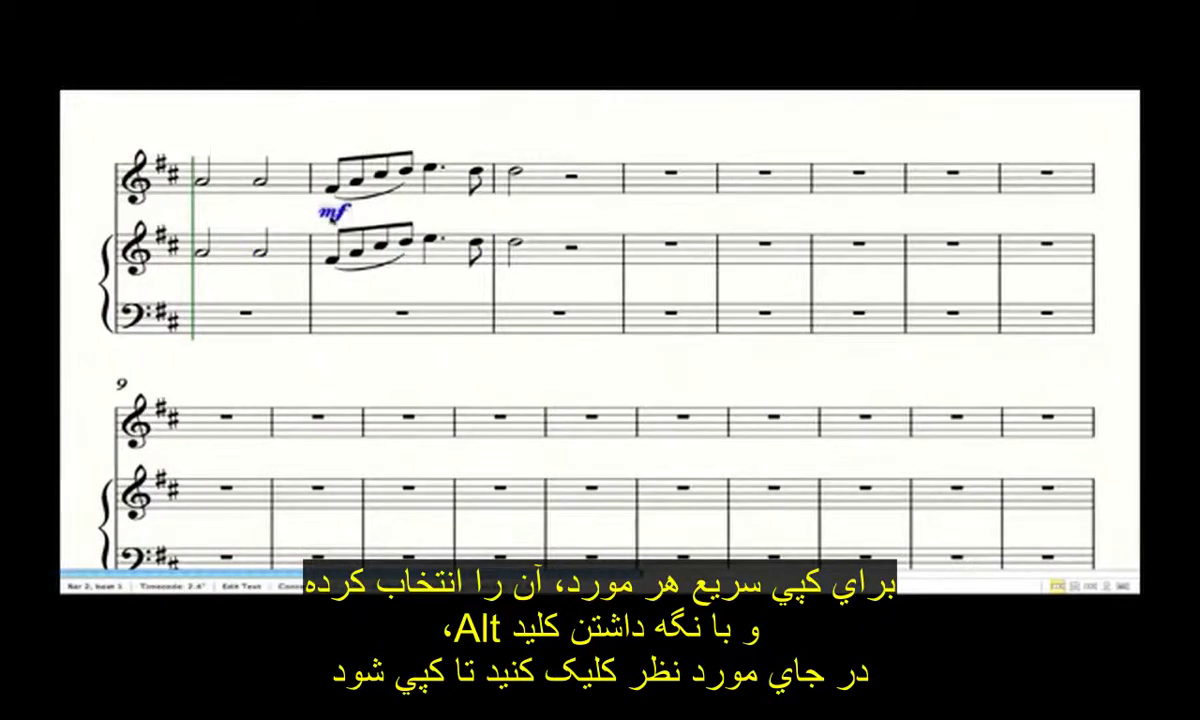
alt+click(322, 276)
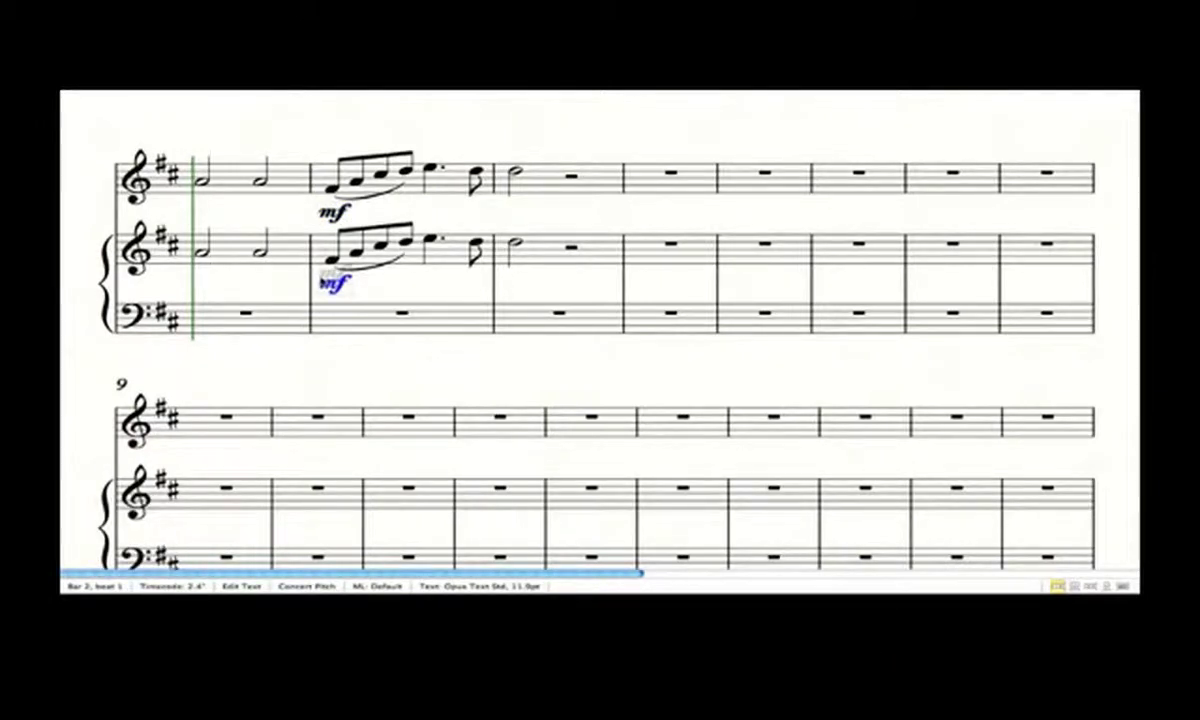
click(288, 287)
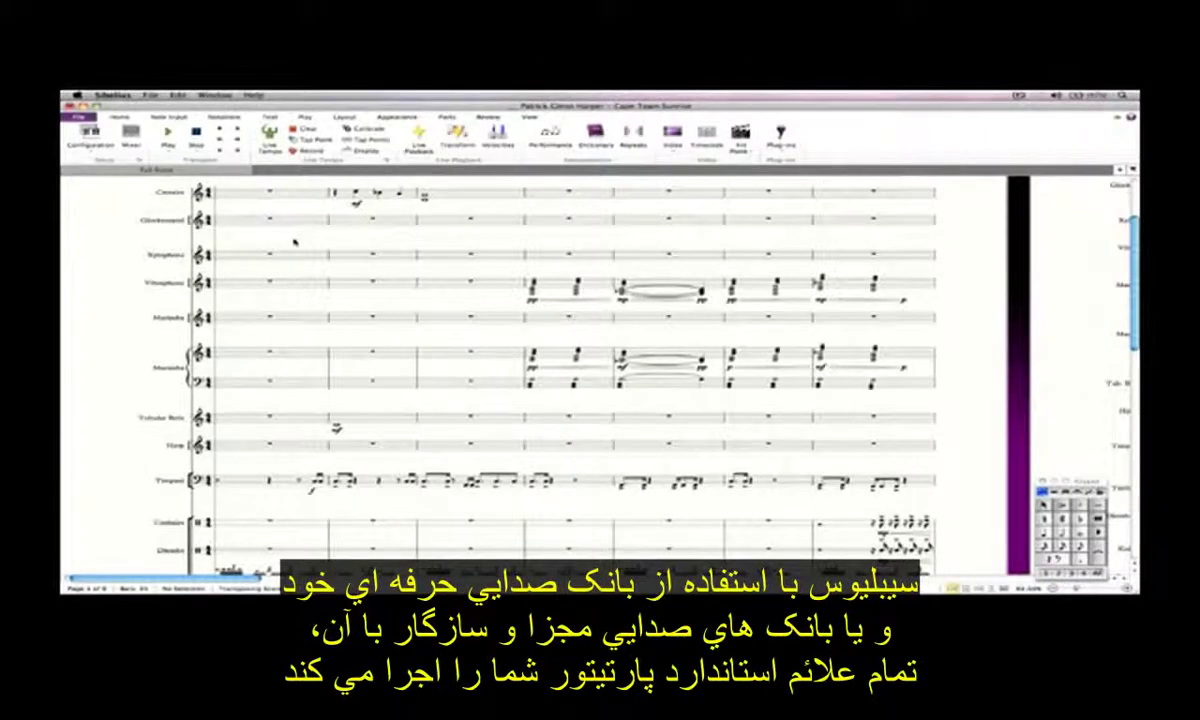
Start playback of the Cape Town Sunrise orchestral score
key(space)
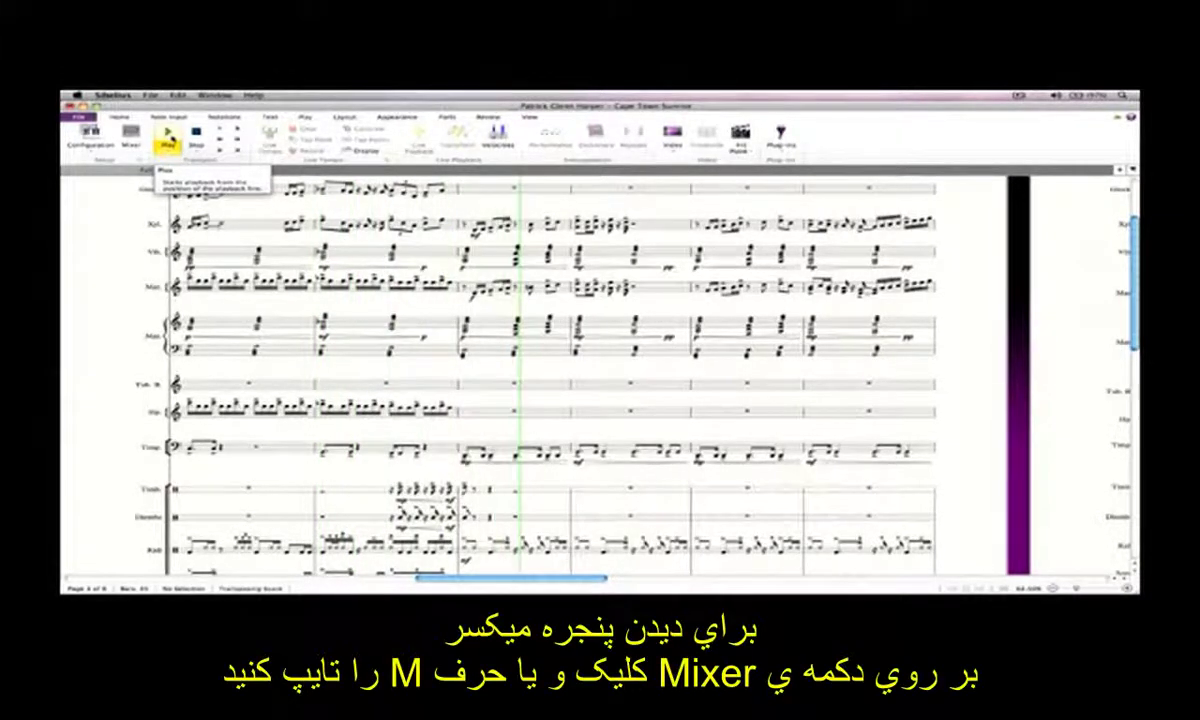
Float the mixer over the score, enlarge it to show pan and channel settings, then close it
click(134, 138)
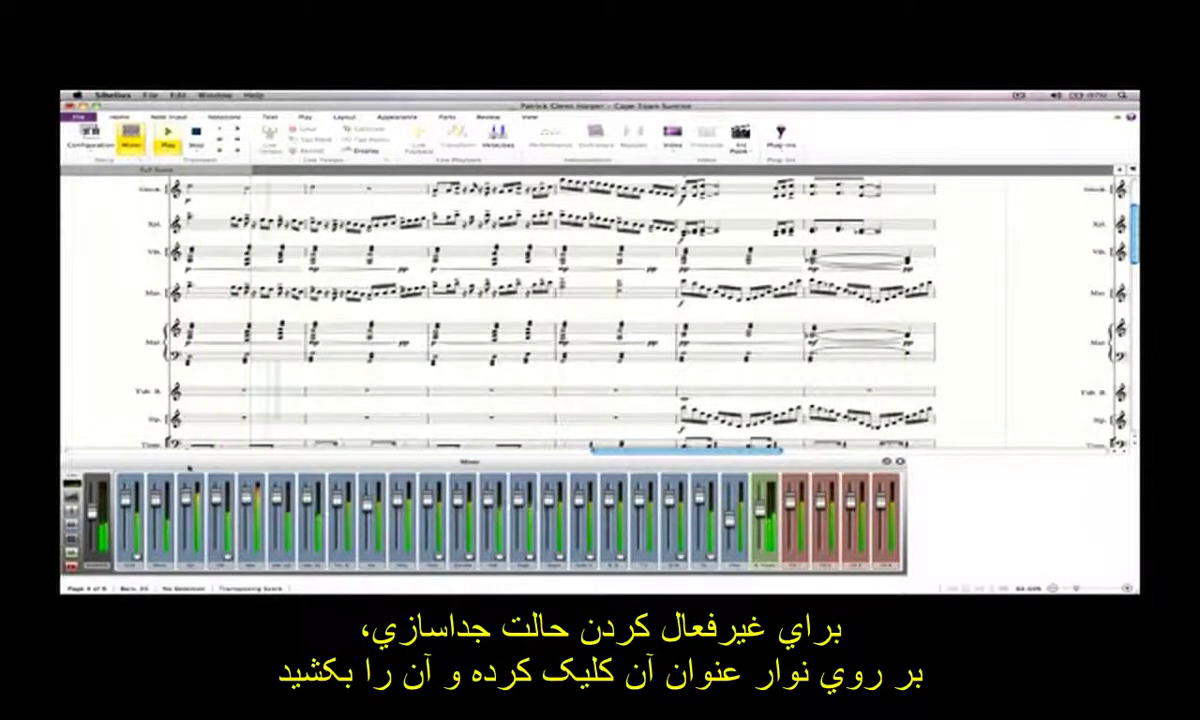
drag(240, 461, 264, 336)
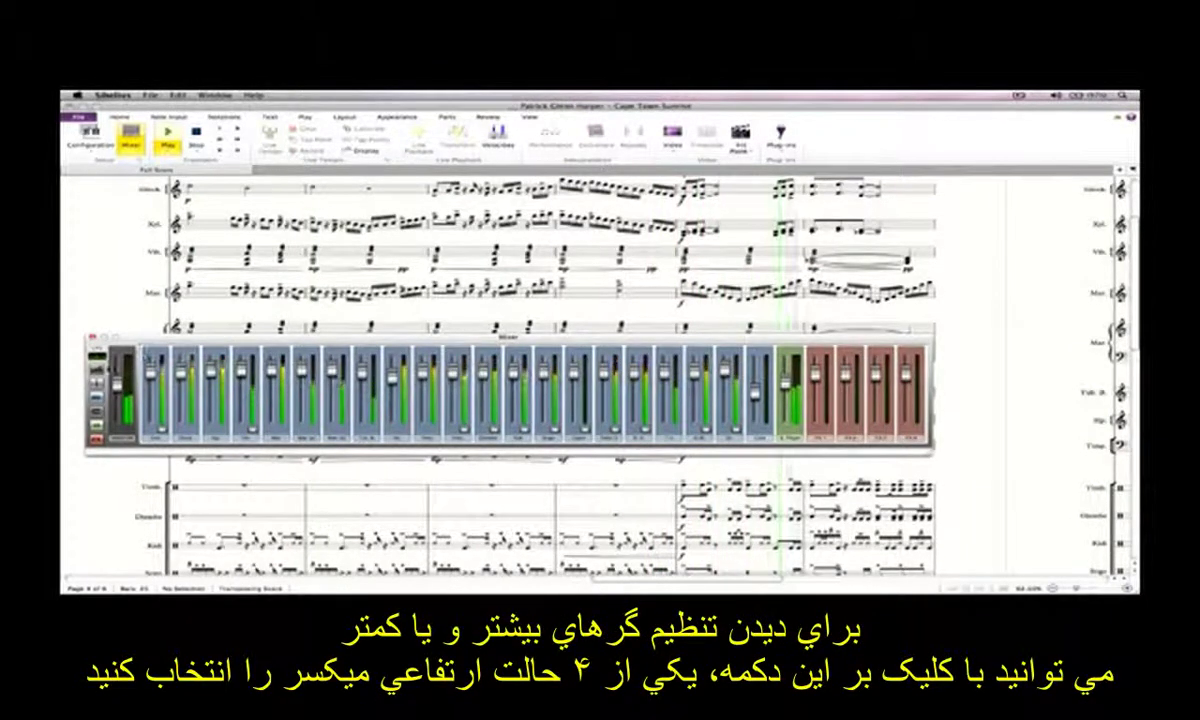
click(97, 352)
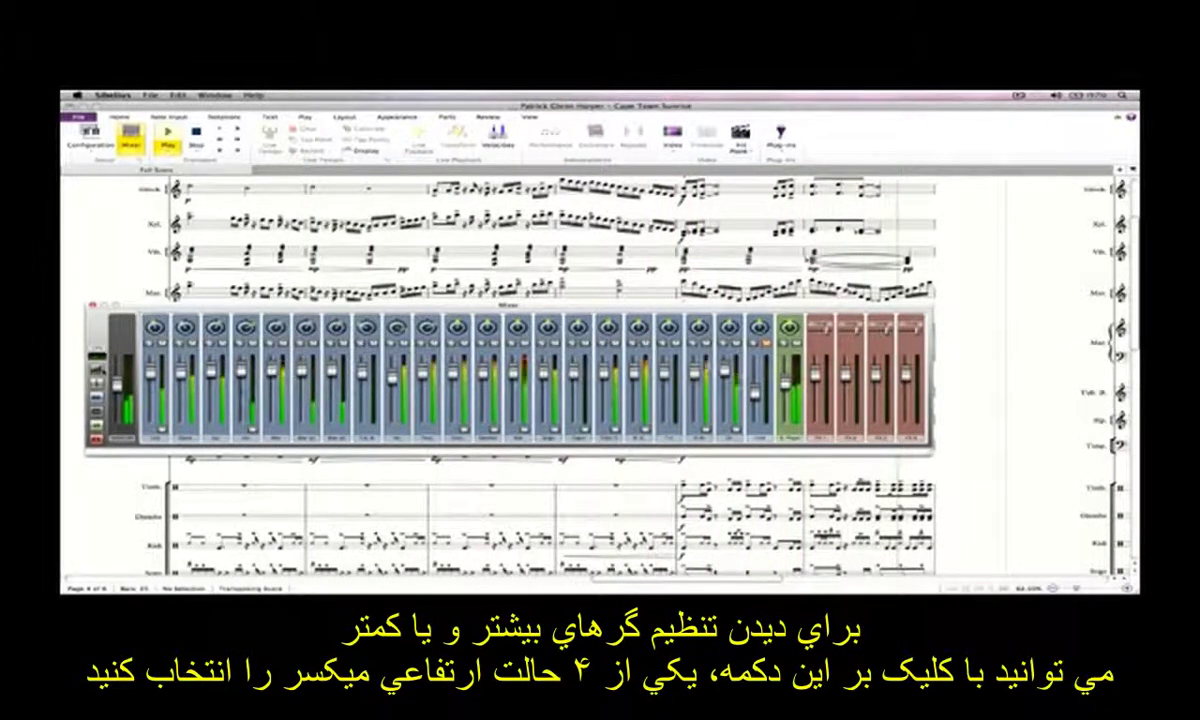
click(97, 352)
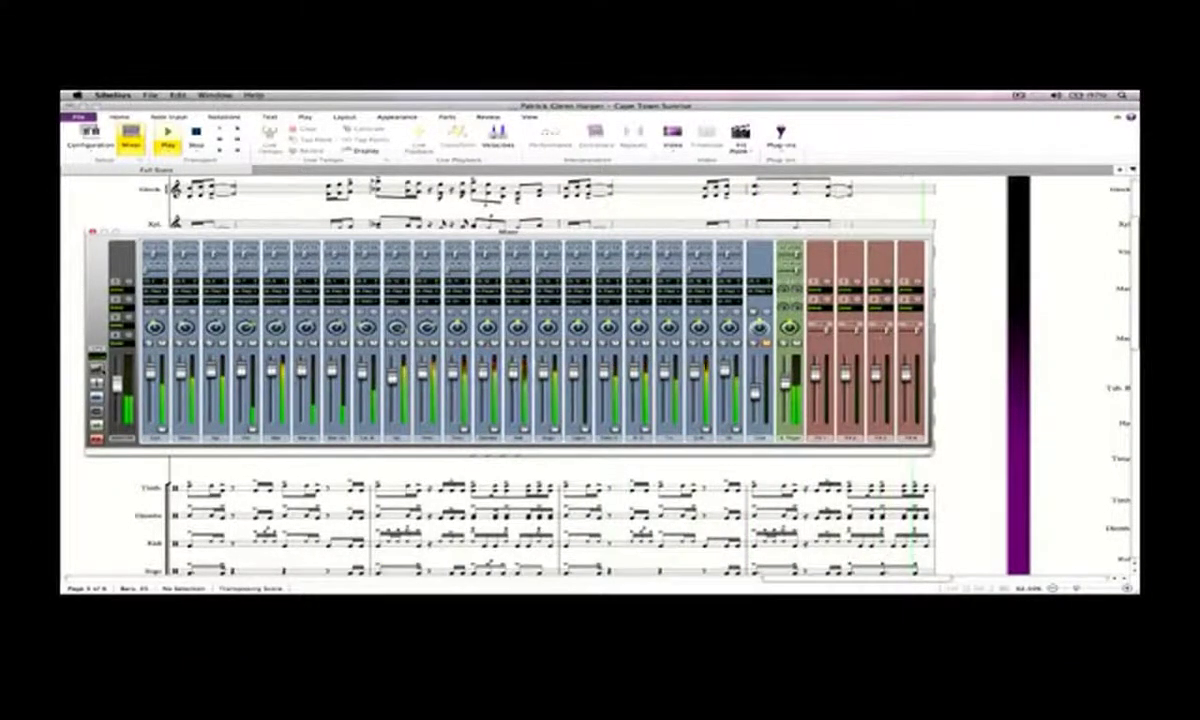
key(m)
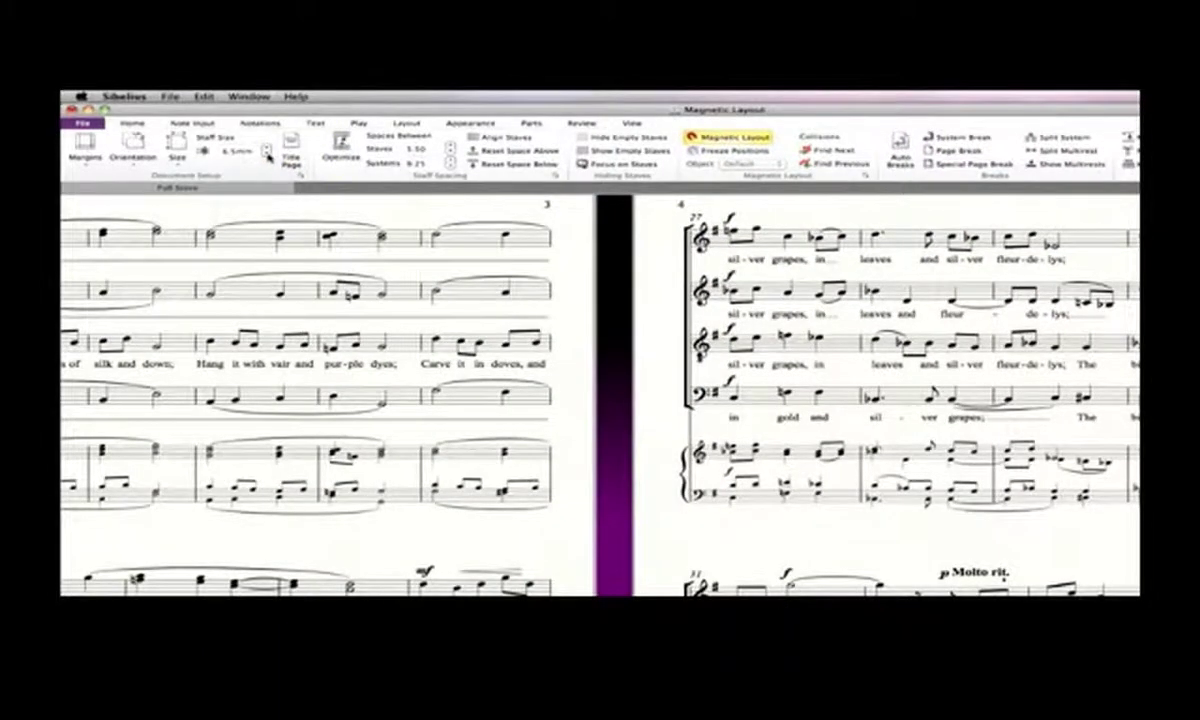
Reduce the choral score's staff size three steps and optimize the passage's staff spacing
click(267, 154)
click(267, 156)
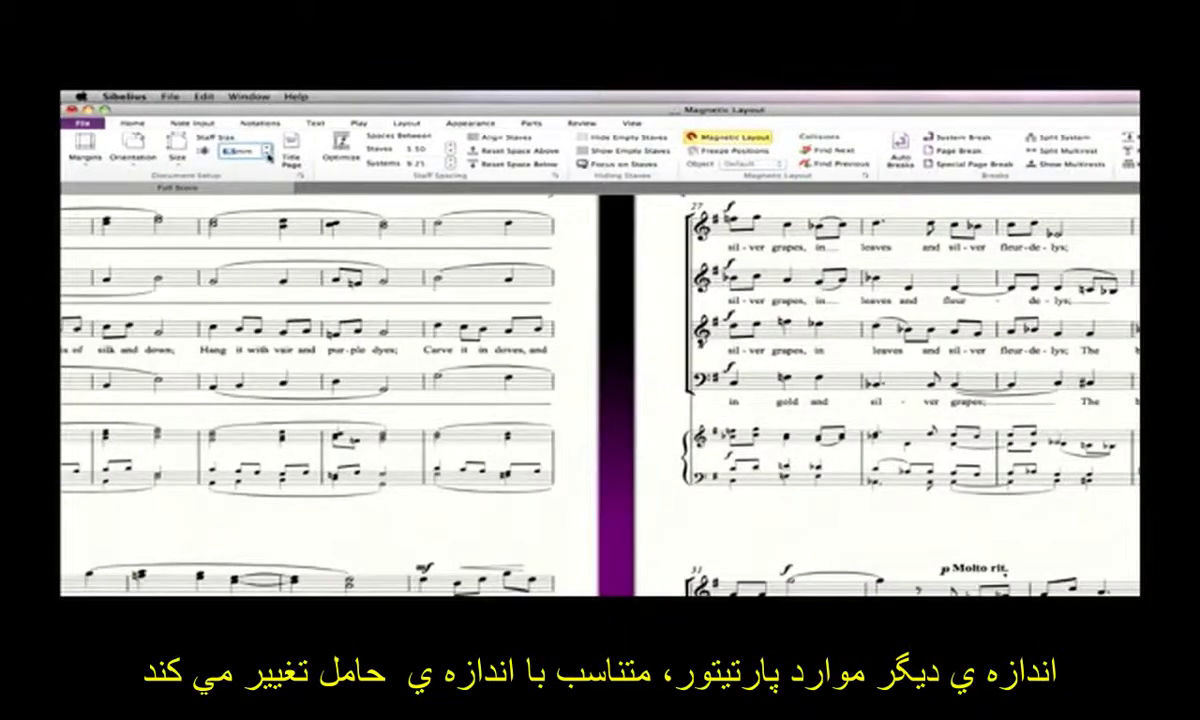
click(267, 156)
click(267, 156)
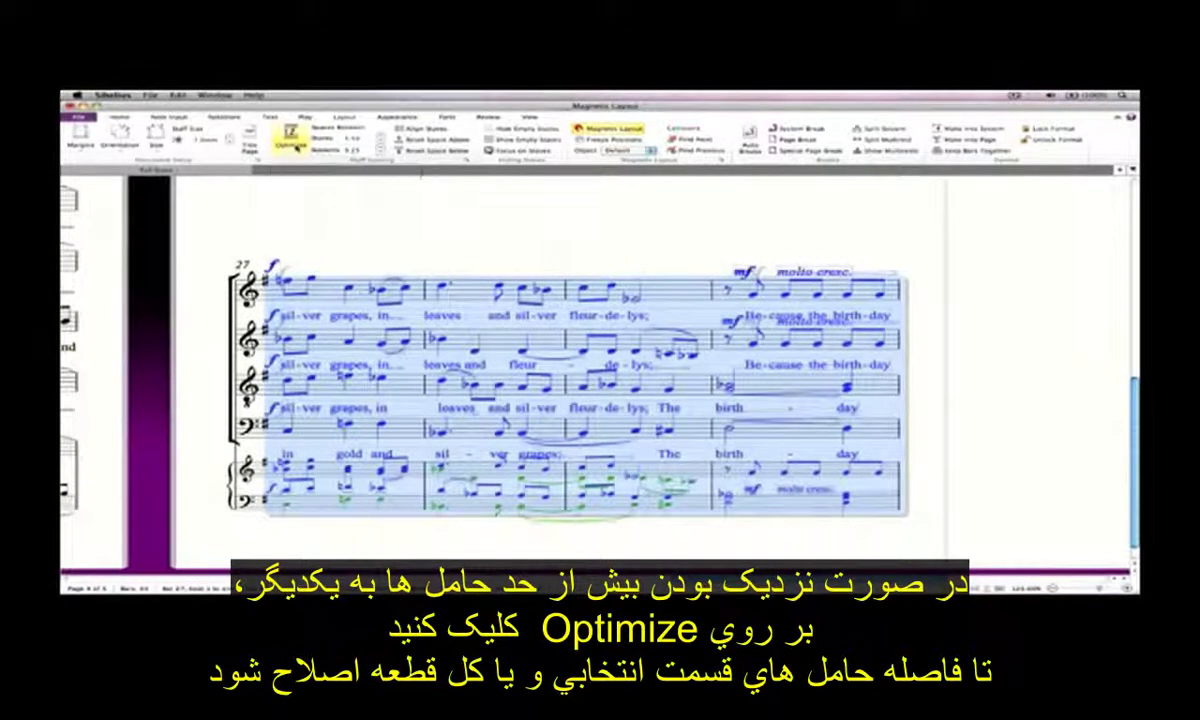
click(292, 142)
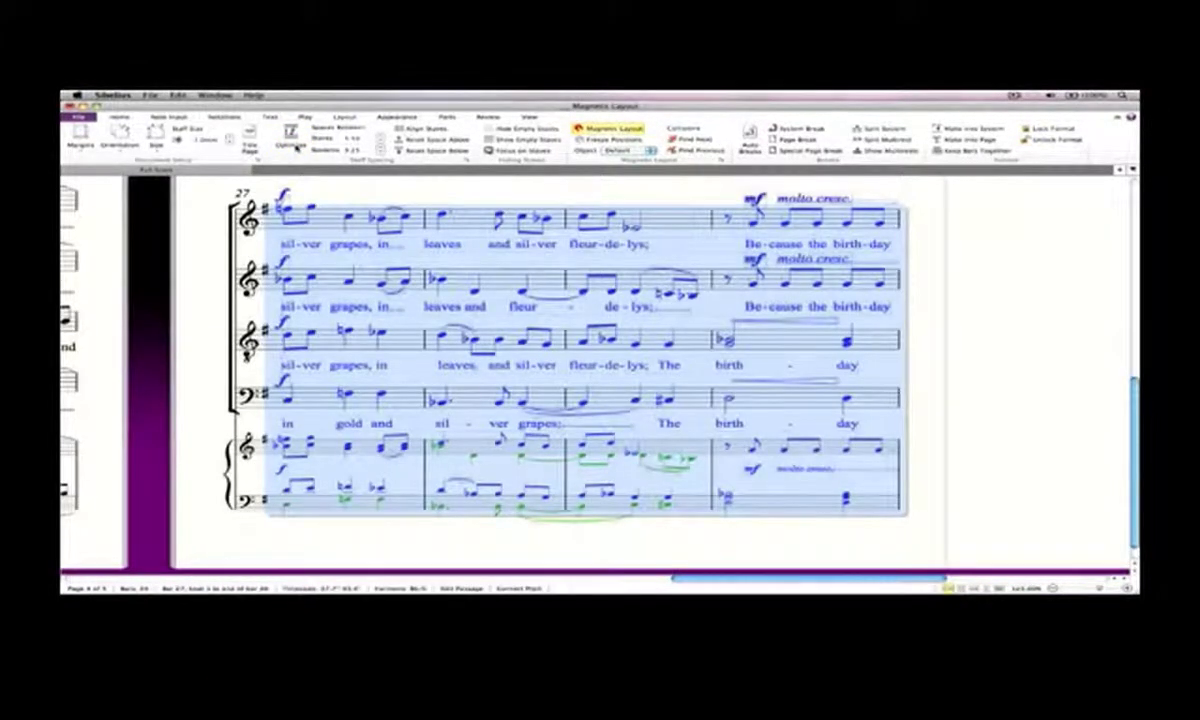
key(Escape)
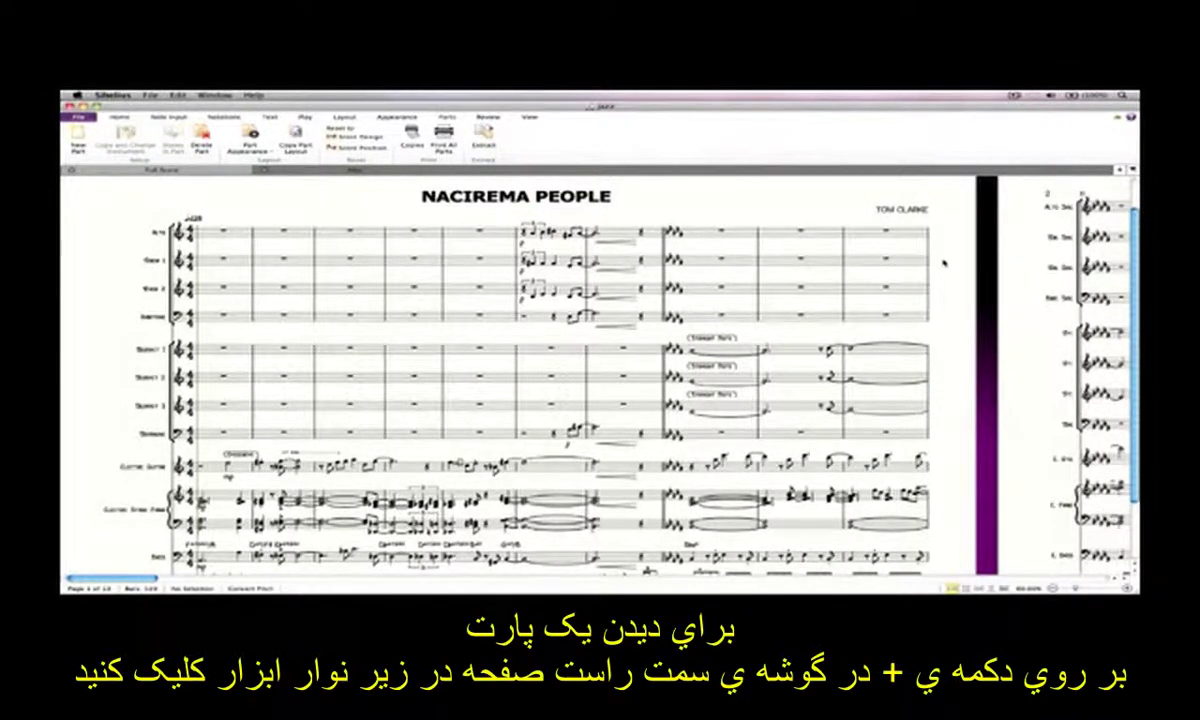
Show the parts list, view the Tenor 1 part alone, then return to the full score
click(1120, 170)
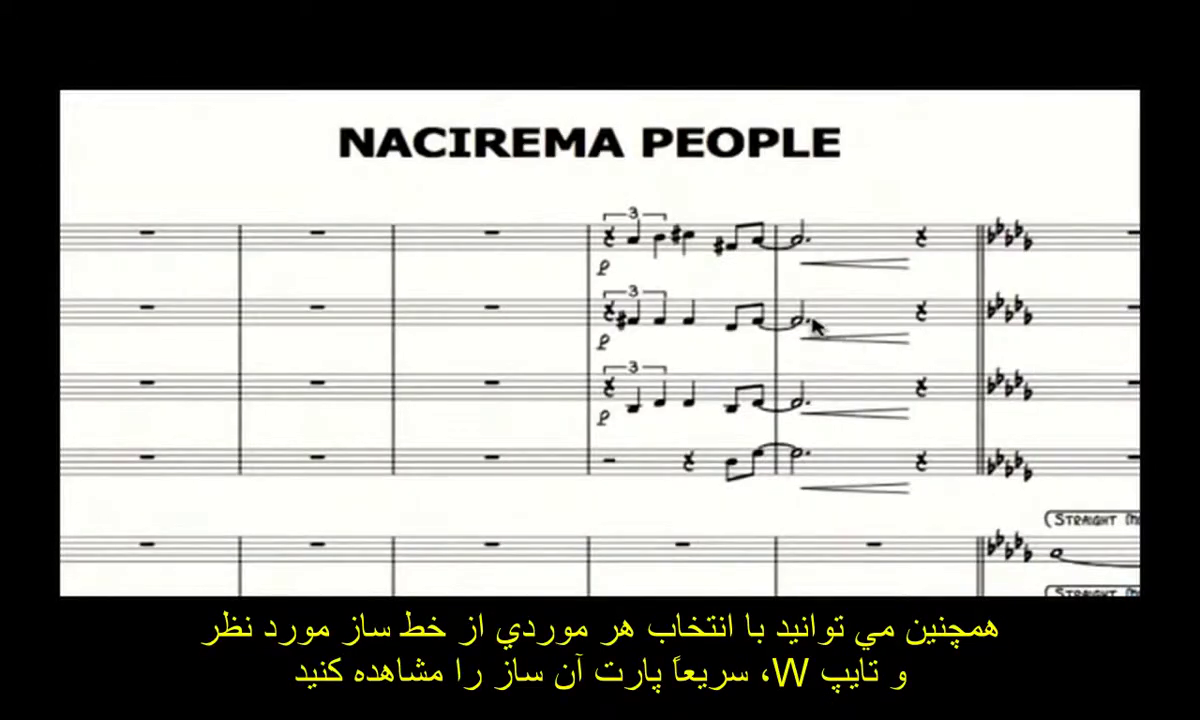
click(825, 321)
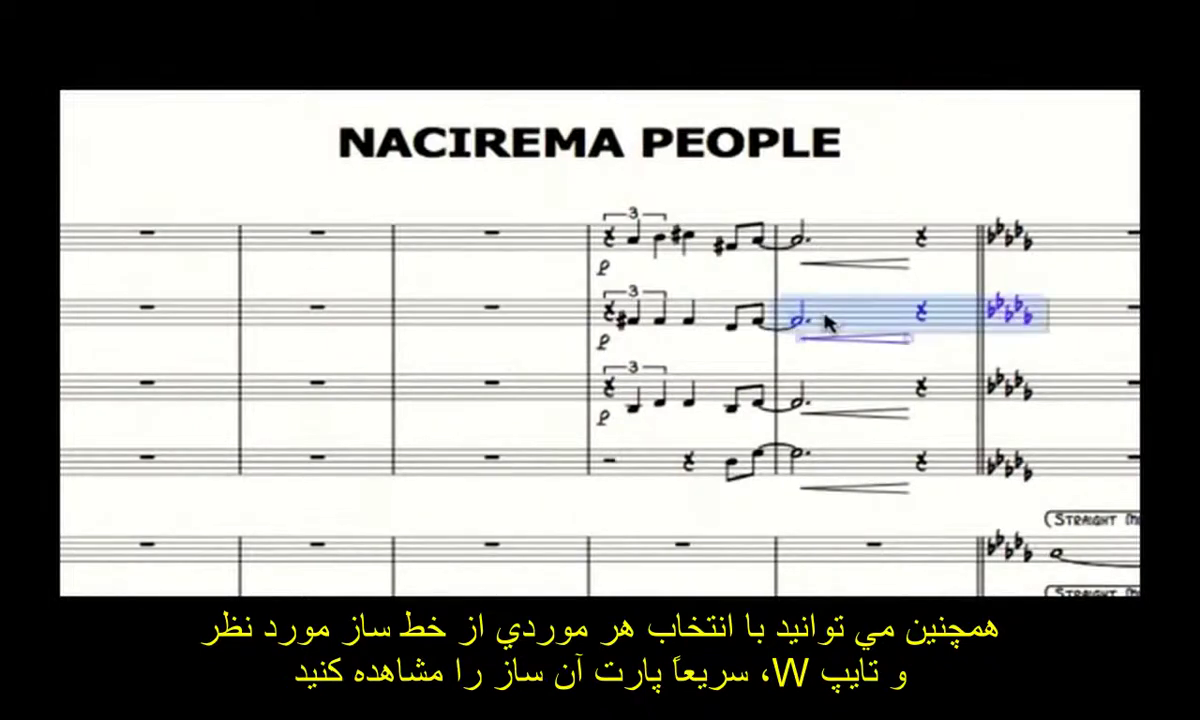
key(w)
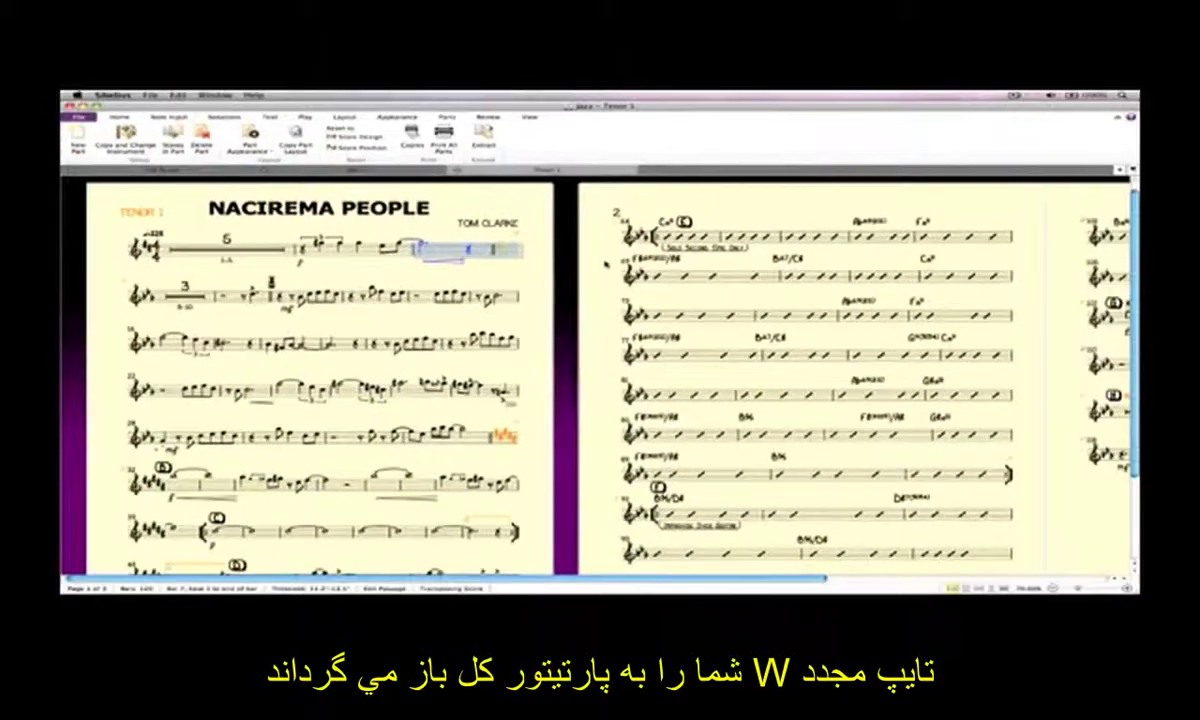
key(w)
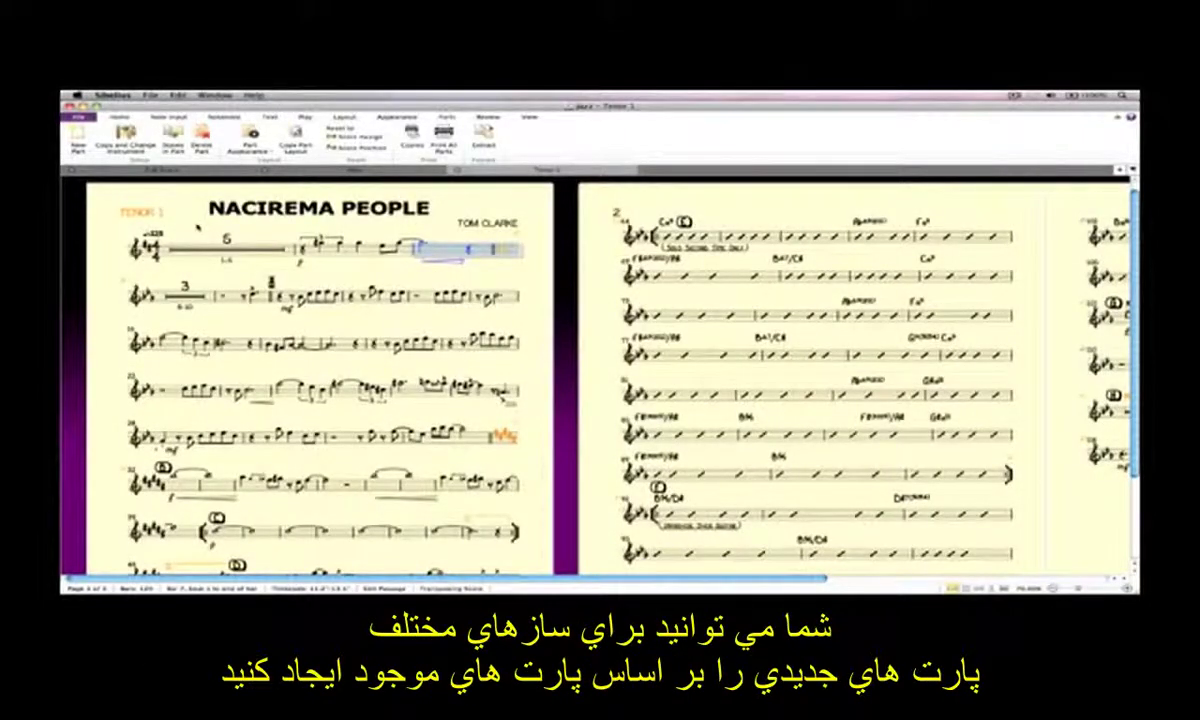
Bring up the Parts tab's Copy and Change Instrument option
click(125, 138)
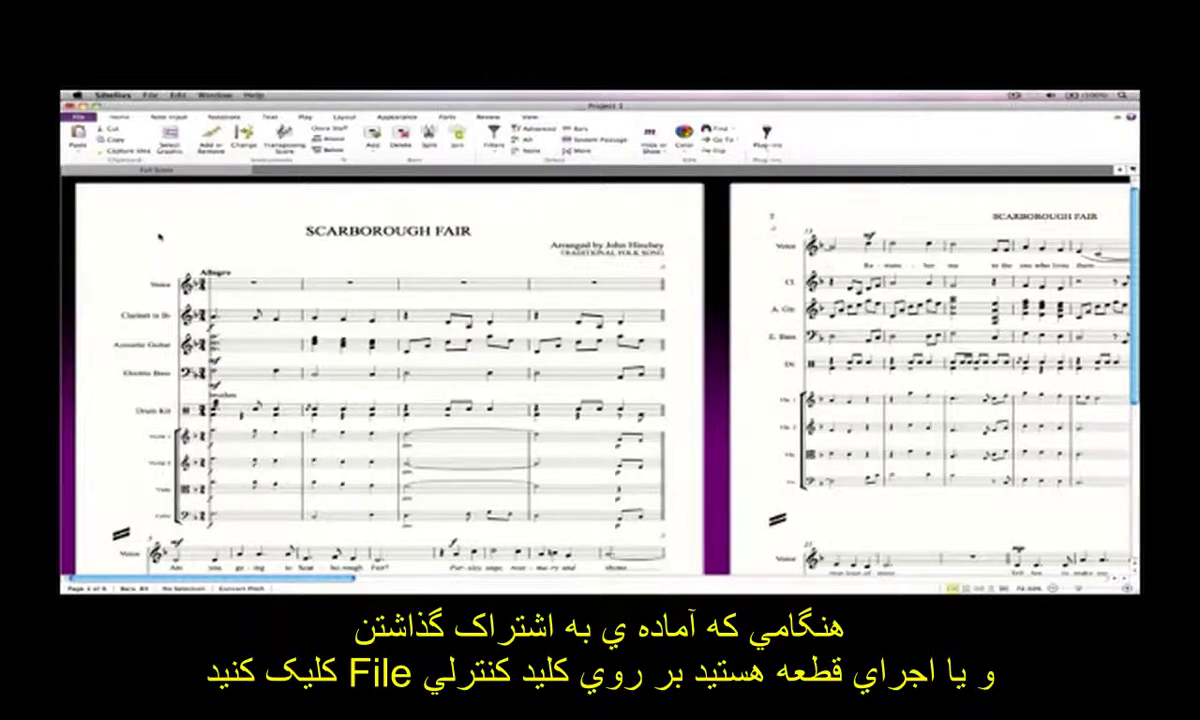
click(80, 117)
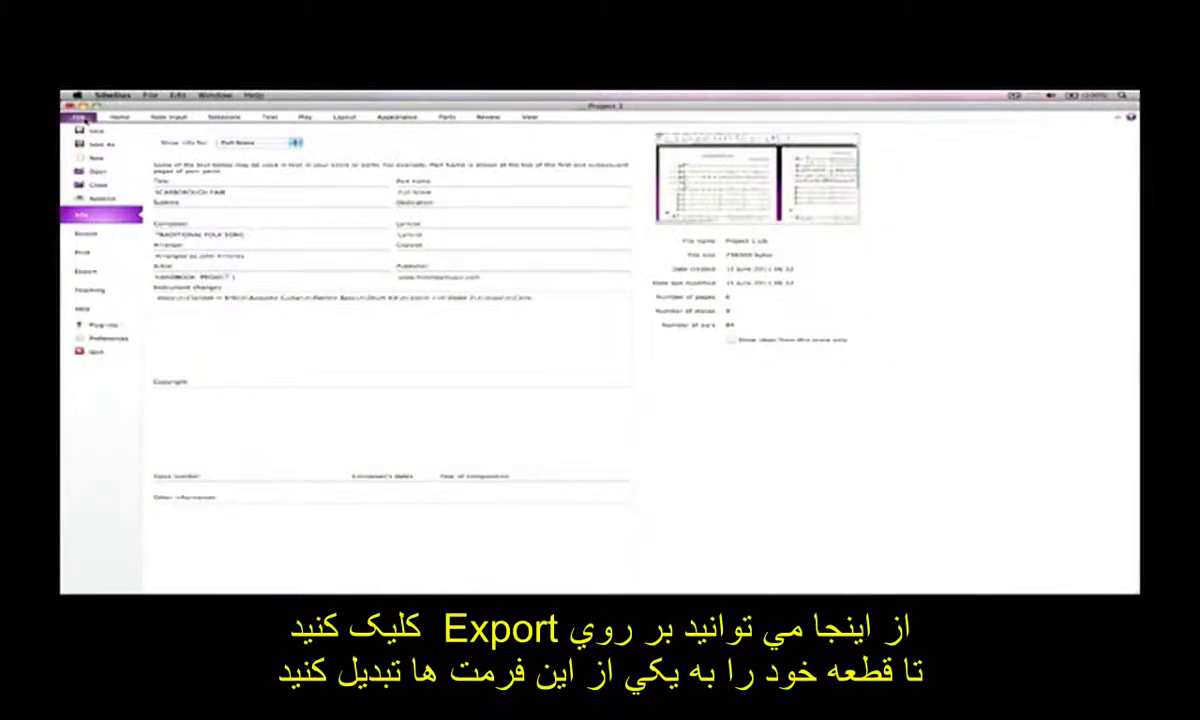
click(84, 272)
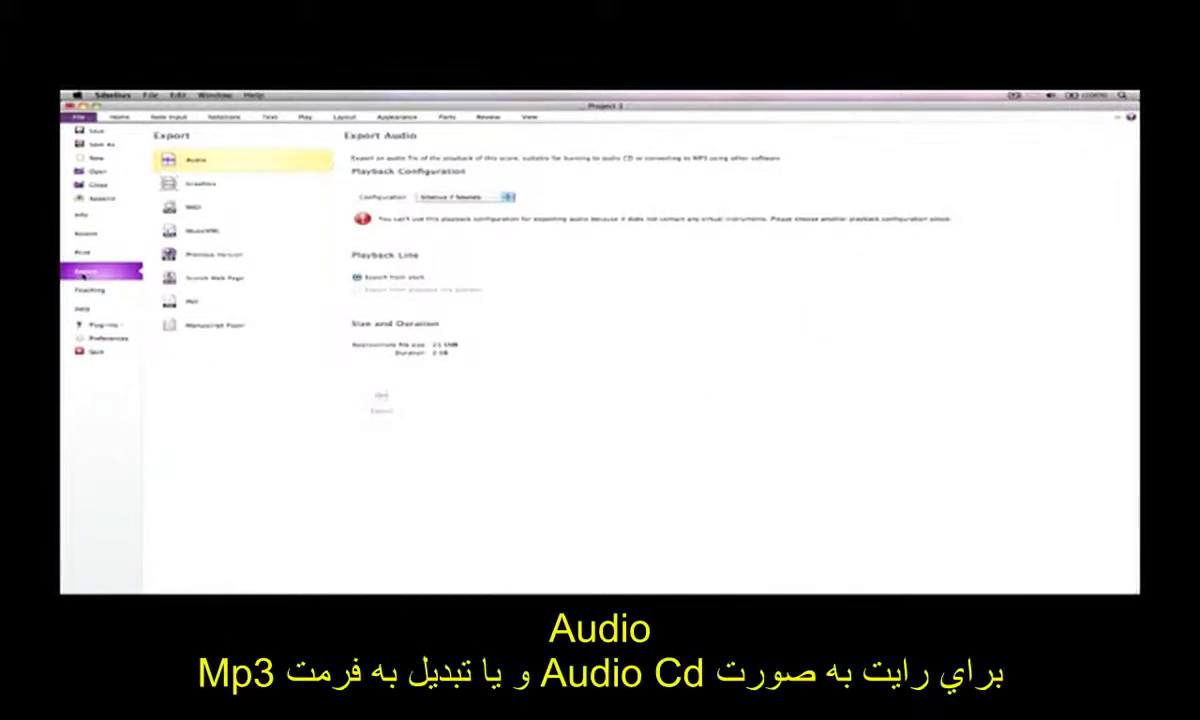
click(197, 189)
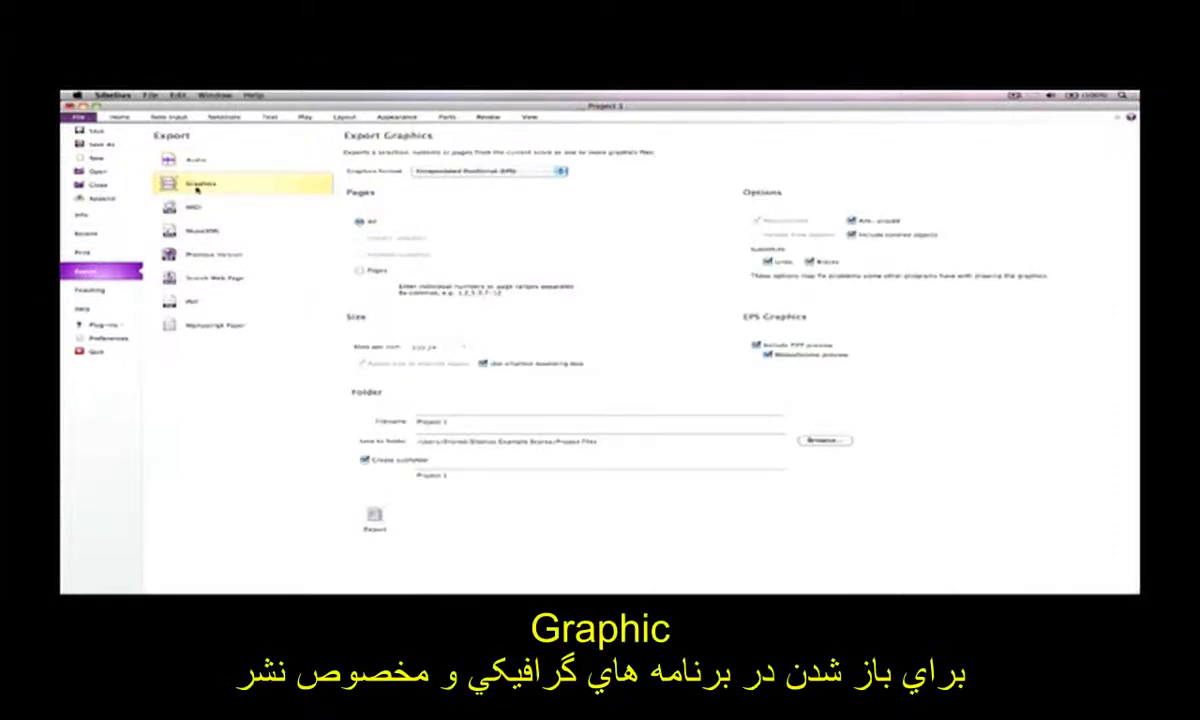
click(203, 233)
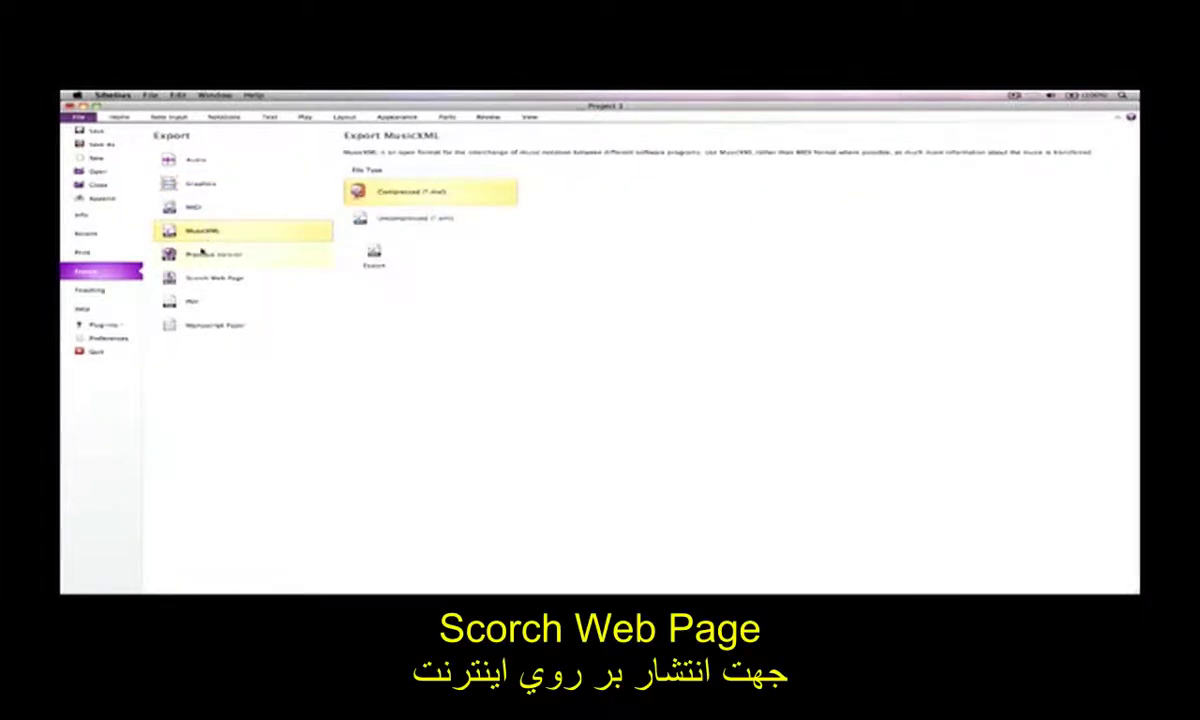
click(195, 286)
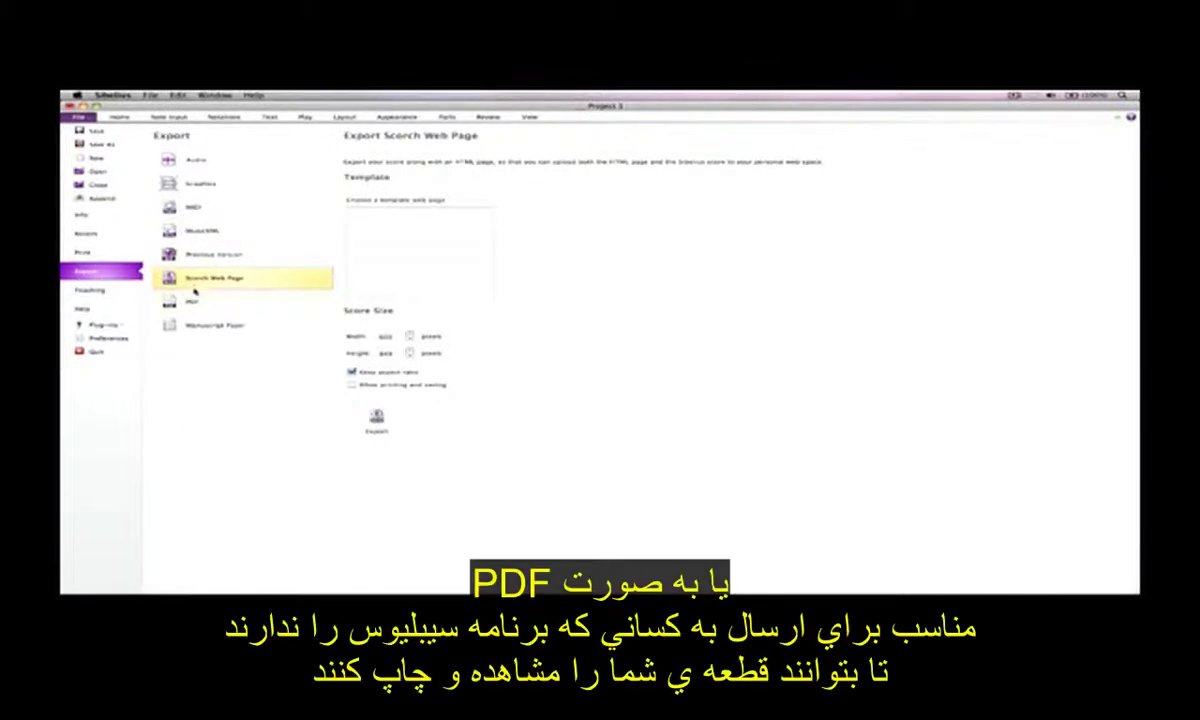
click(193, 300)
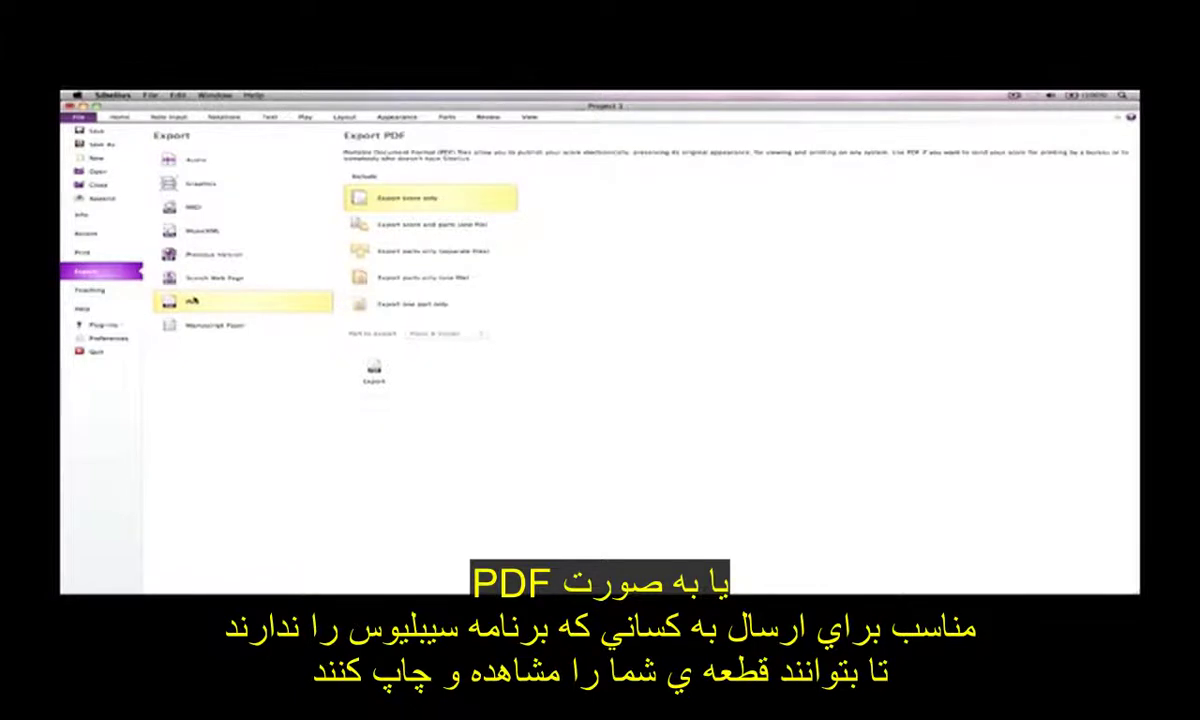
click(130, 257)
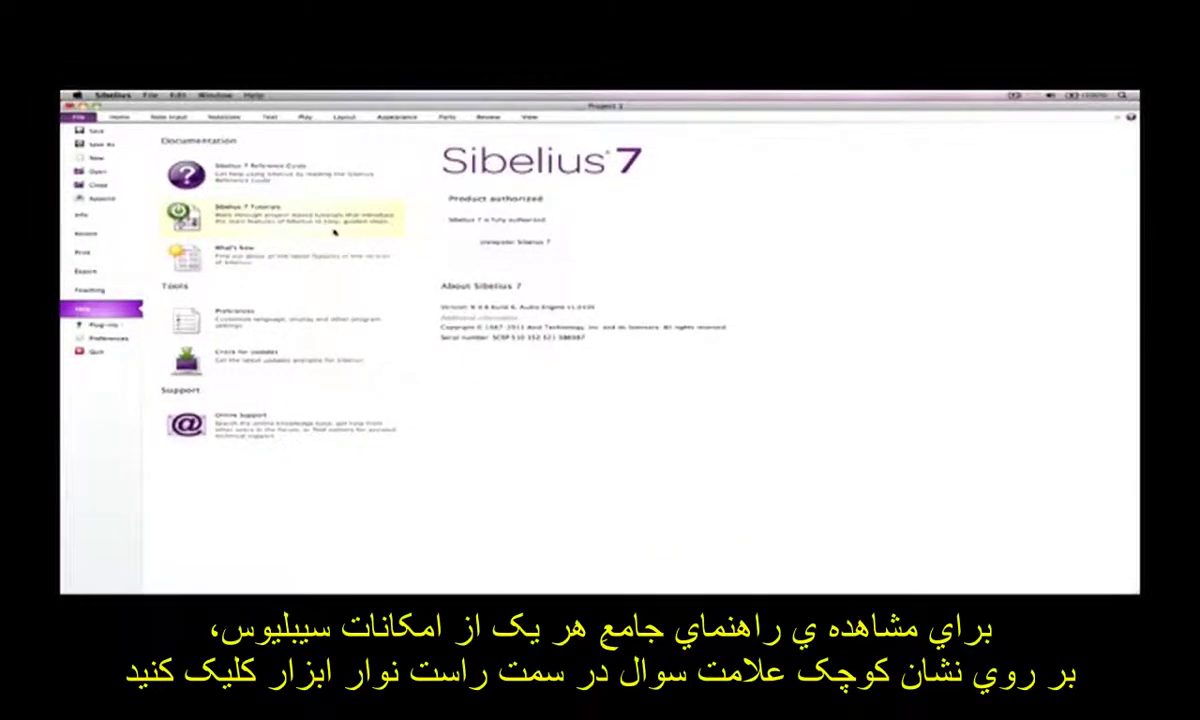
click(75, 116)
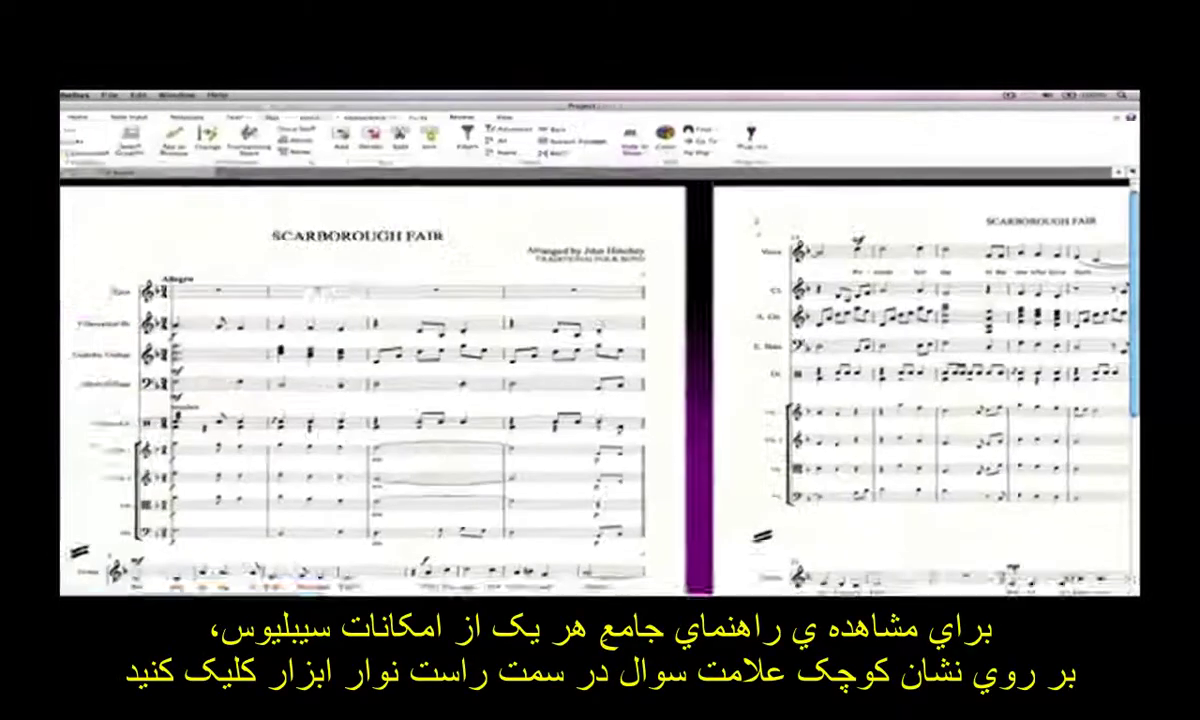